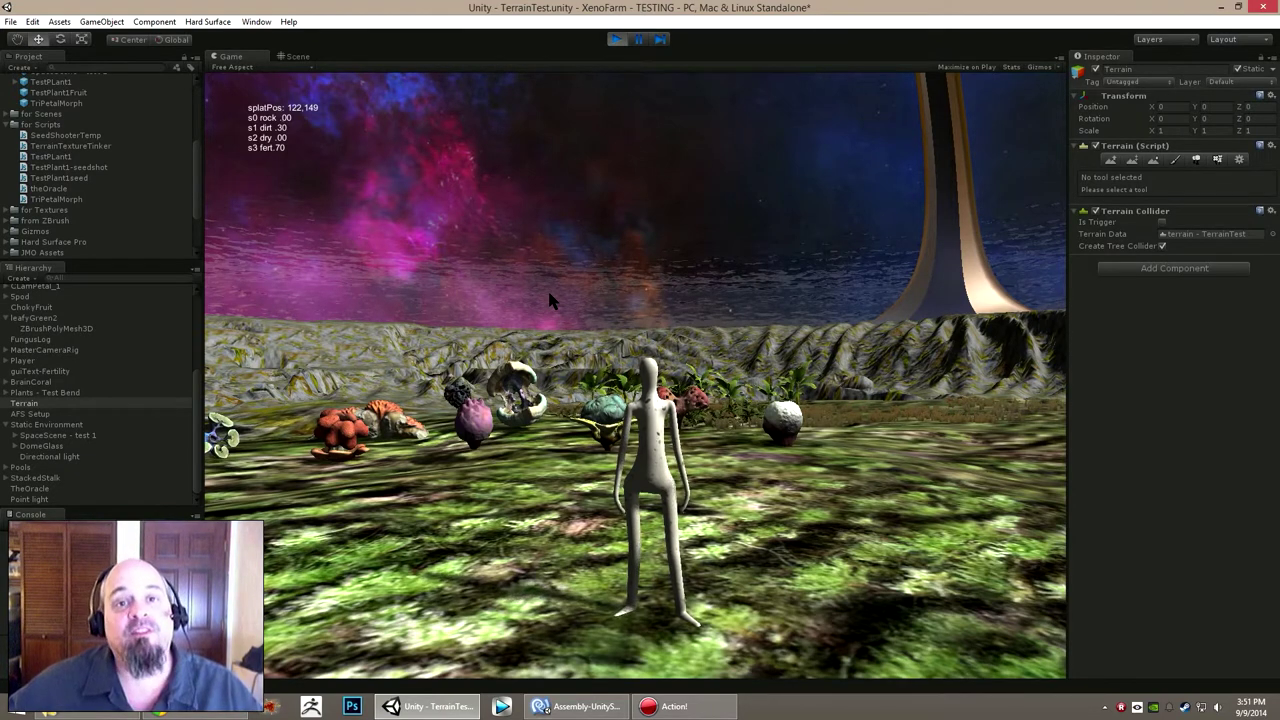
Turn the camera toward the open terrain and run the character forward across the field while shooting seeds around it
right_drag(607, 308, 618, 315)
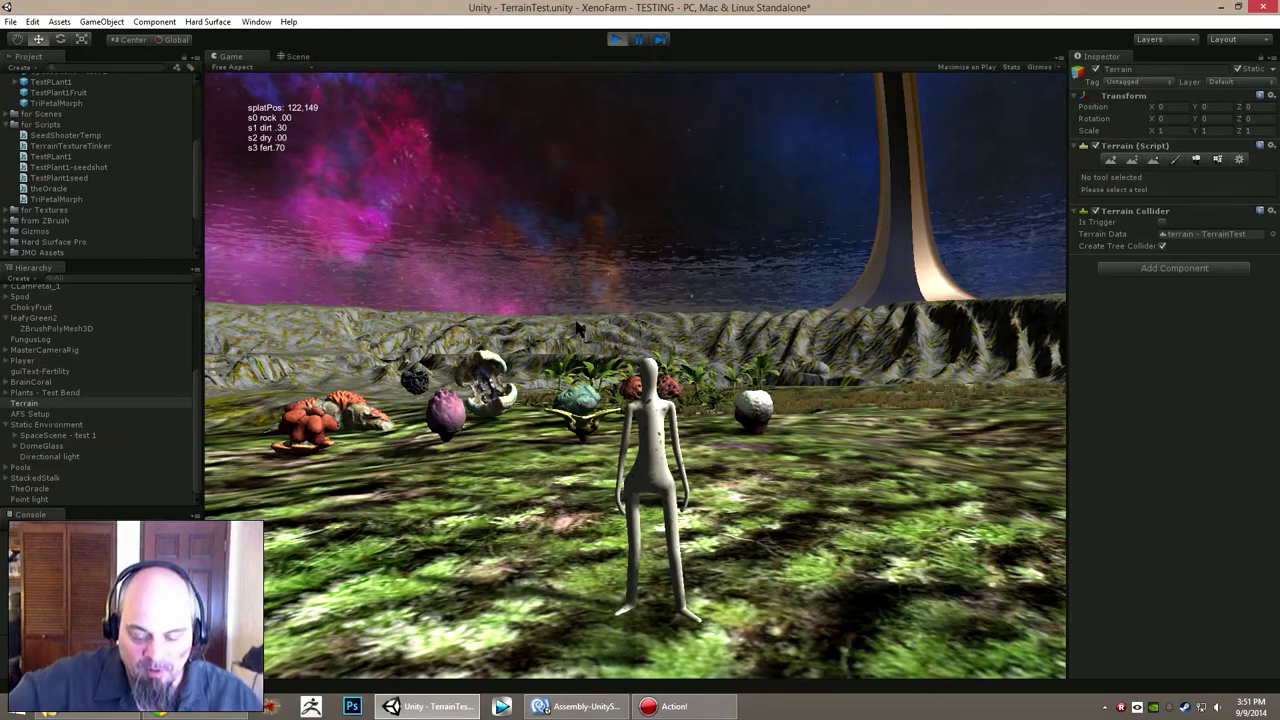
right_drag(562, 305, 840, 371)
key(w)
key(w)
key(w)
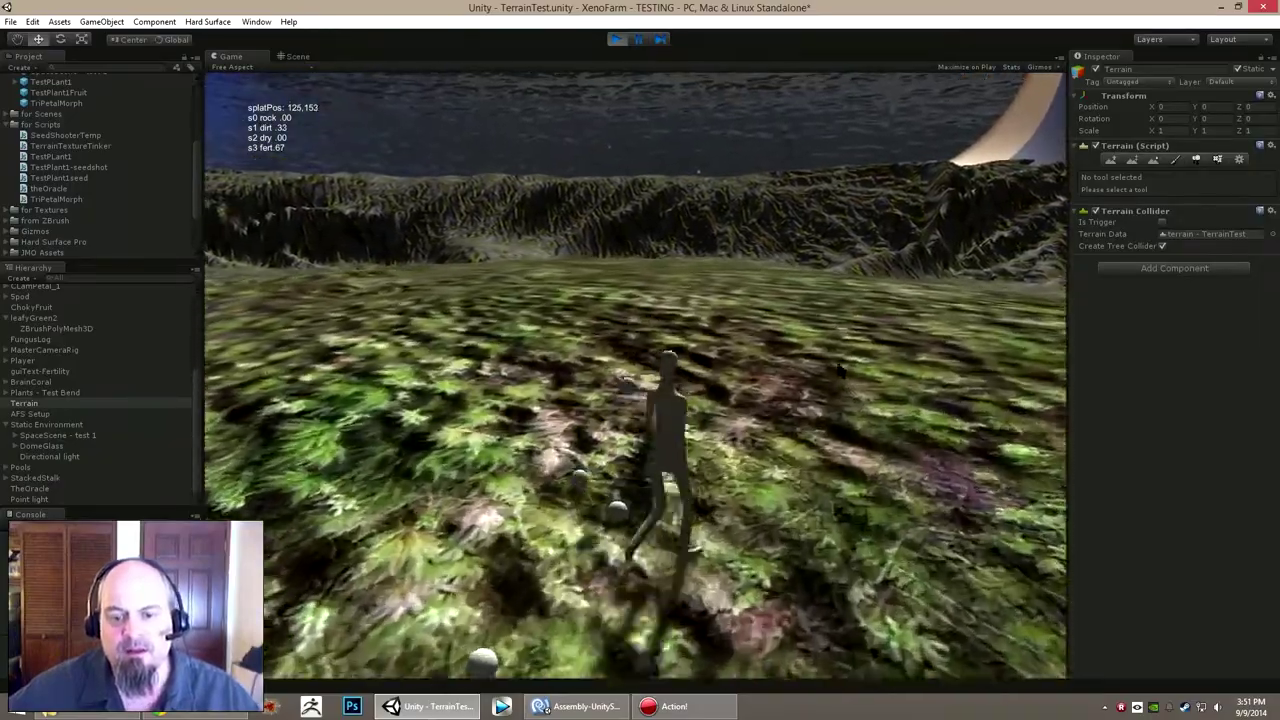
key(w)
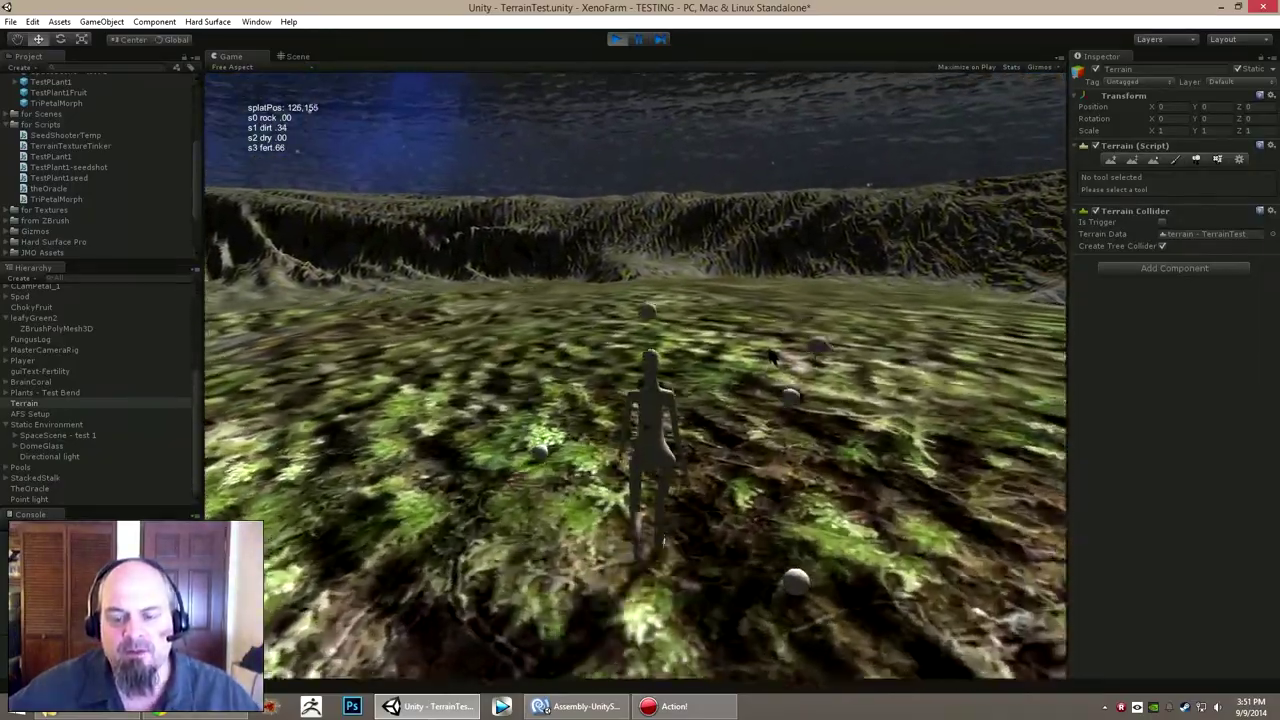
key(w)
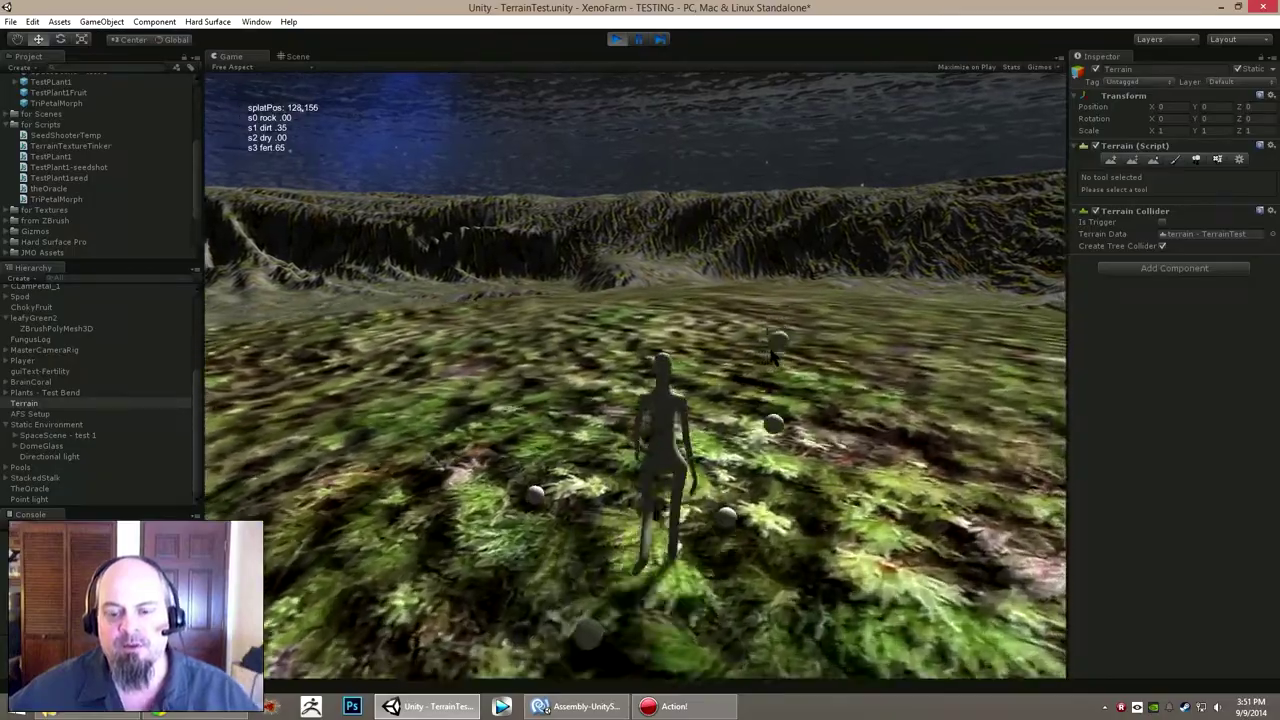
key(w)
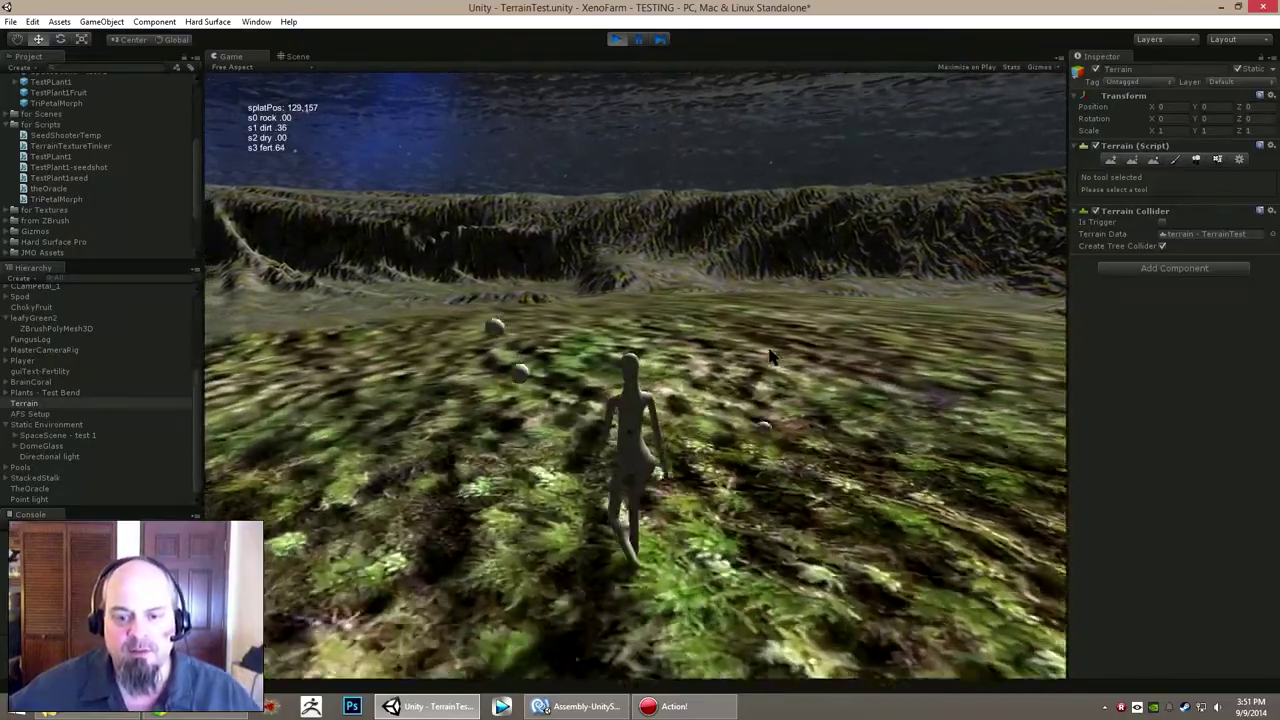
key(w)
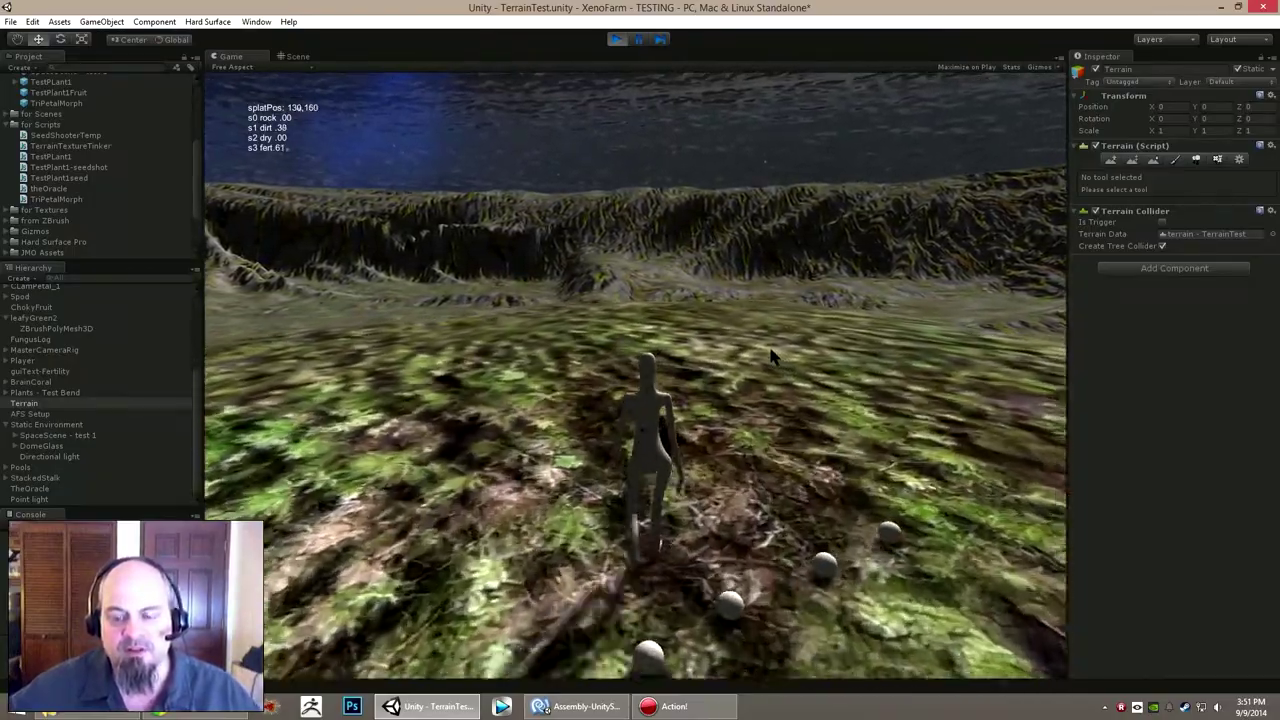
key(w)
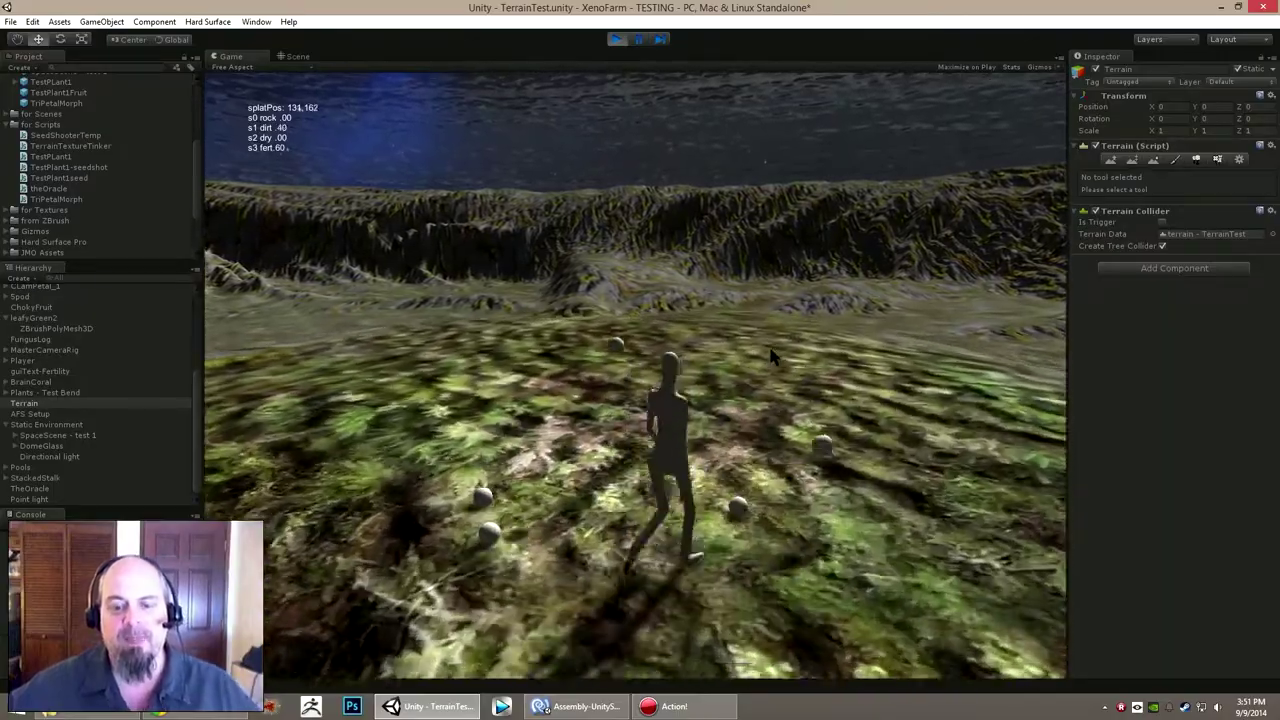
key(w)
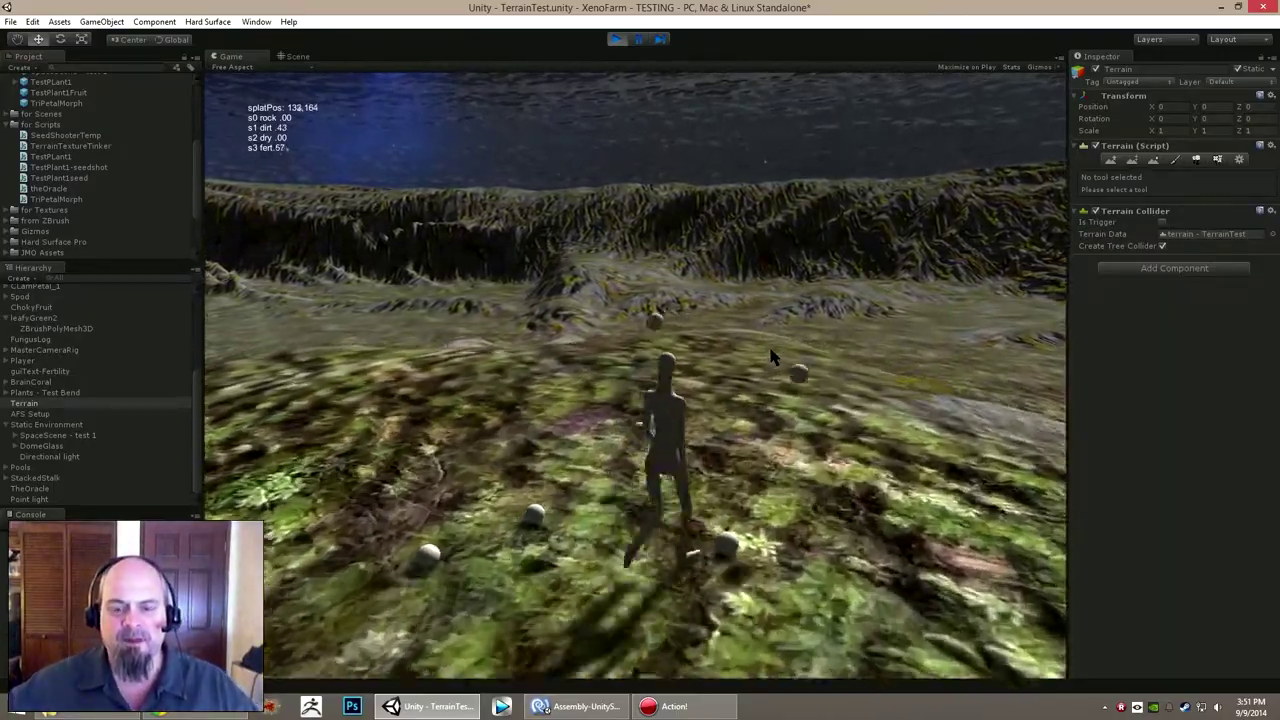
Swing the camera back toward the existing plants and run the character across the field, shooting more seeds along the way
right_drag(770, 355, 1, 321)
key(w)
right_drag(528, 343, 392, 340)
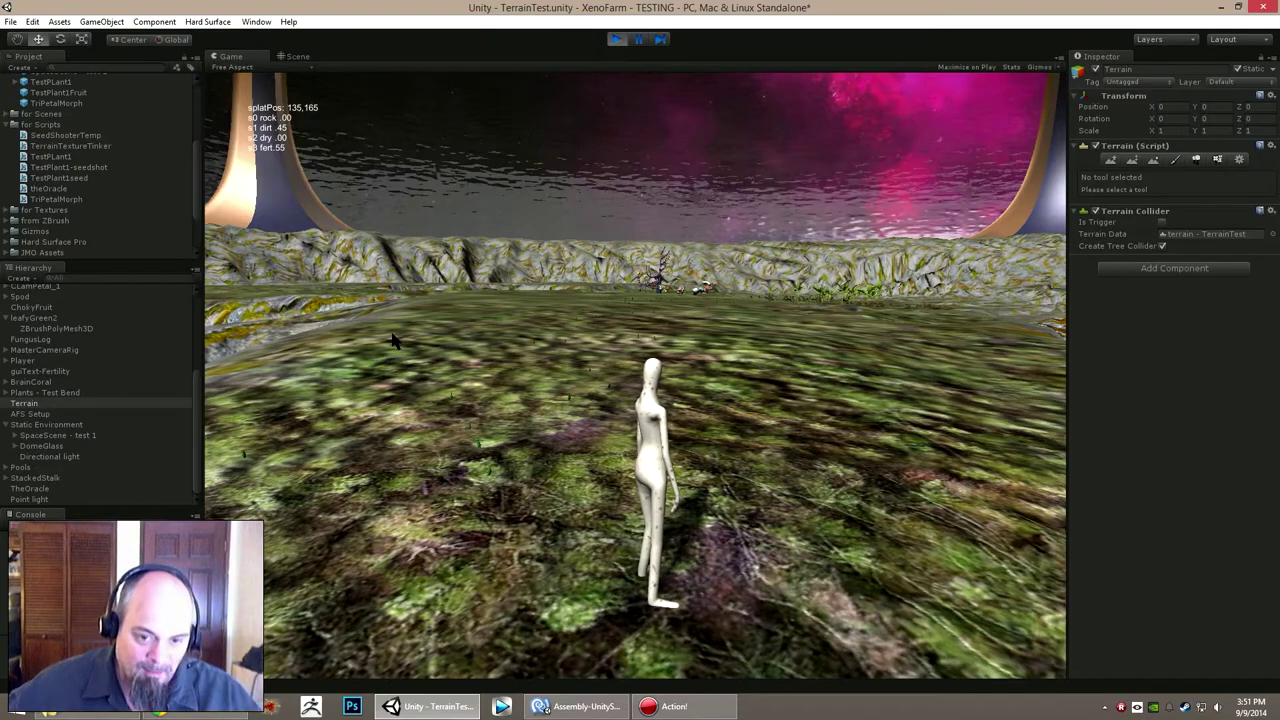
key(w)
click(586, 354)
right_drag(414, 343, 476, 335)
click(690, 350)
click(548, 343)
key(w)
click(574, 346)
click(514, 338)
key(w)
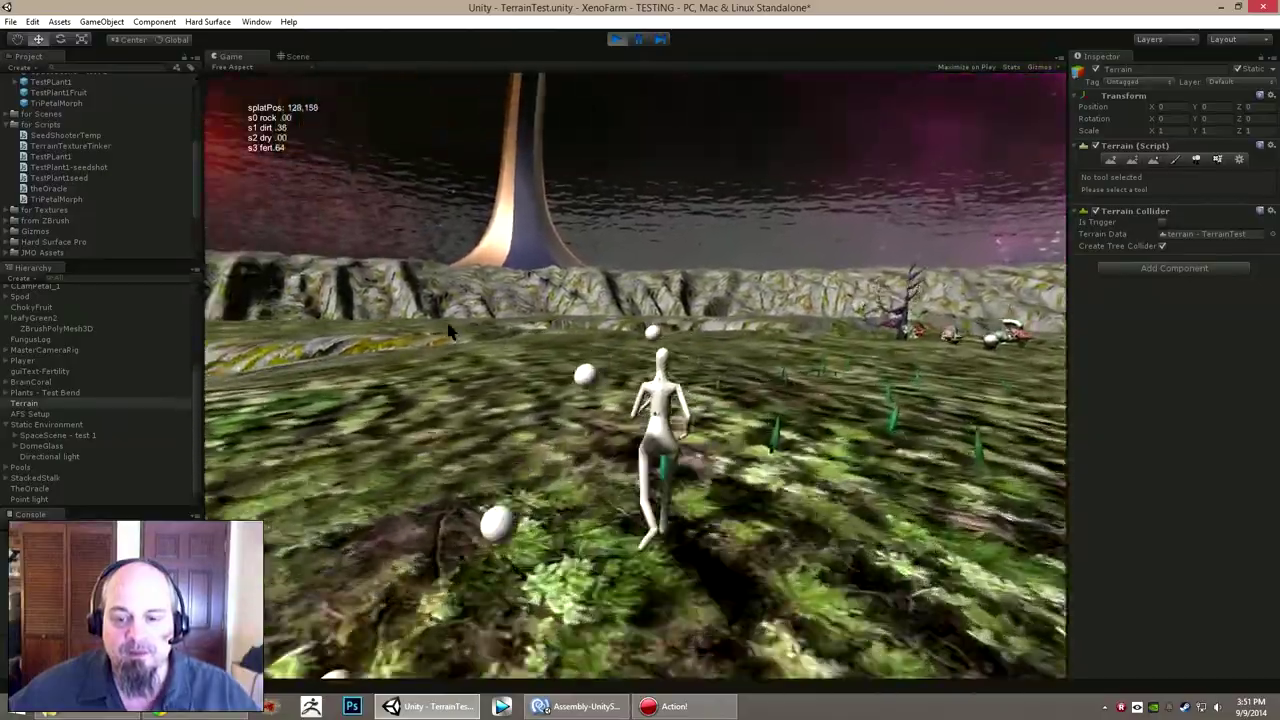
click(452, 335)
click(560, 342)
key(w)
right_drag(569, 343, 872, 371)
Look over the planted area in the Scene view and walk the character among the growing seedlings in the Game view
click(294, 59)
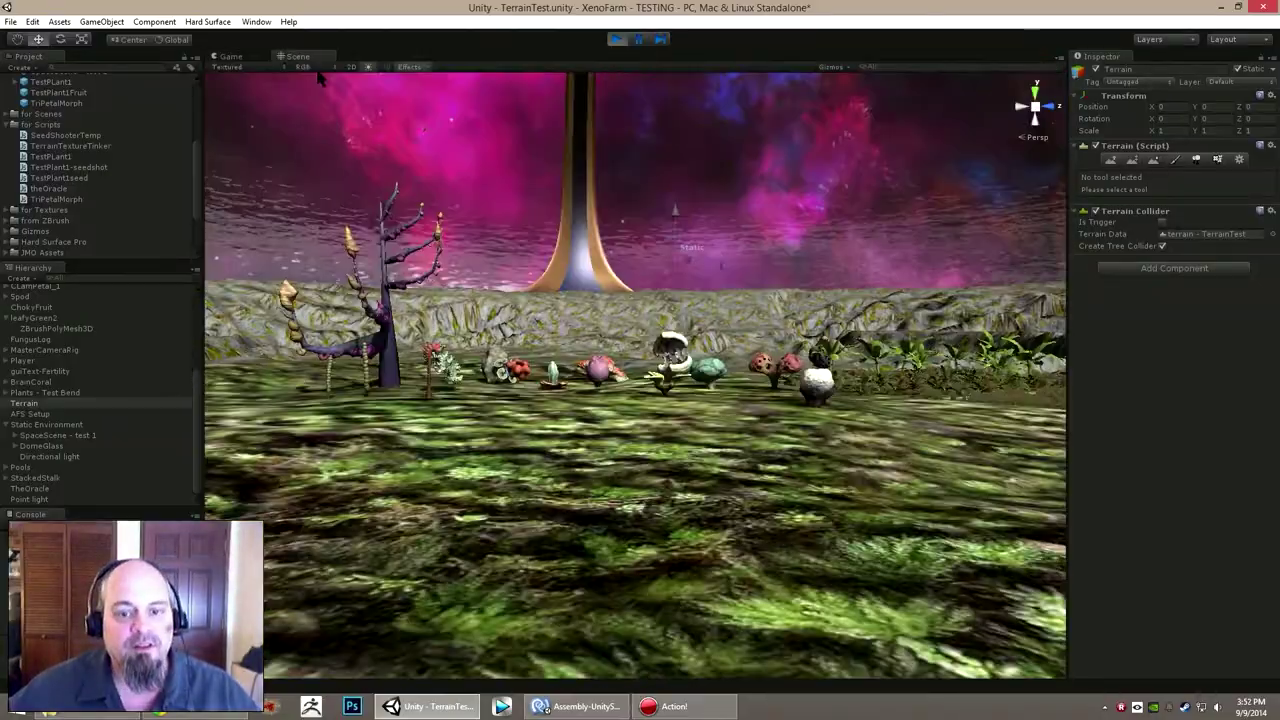
right_drag(560, 362, 568, 388)
click(238, 57)
key(w)
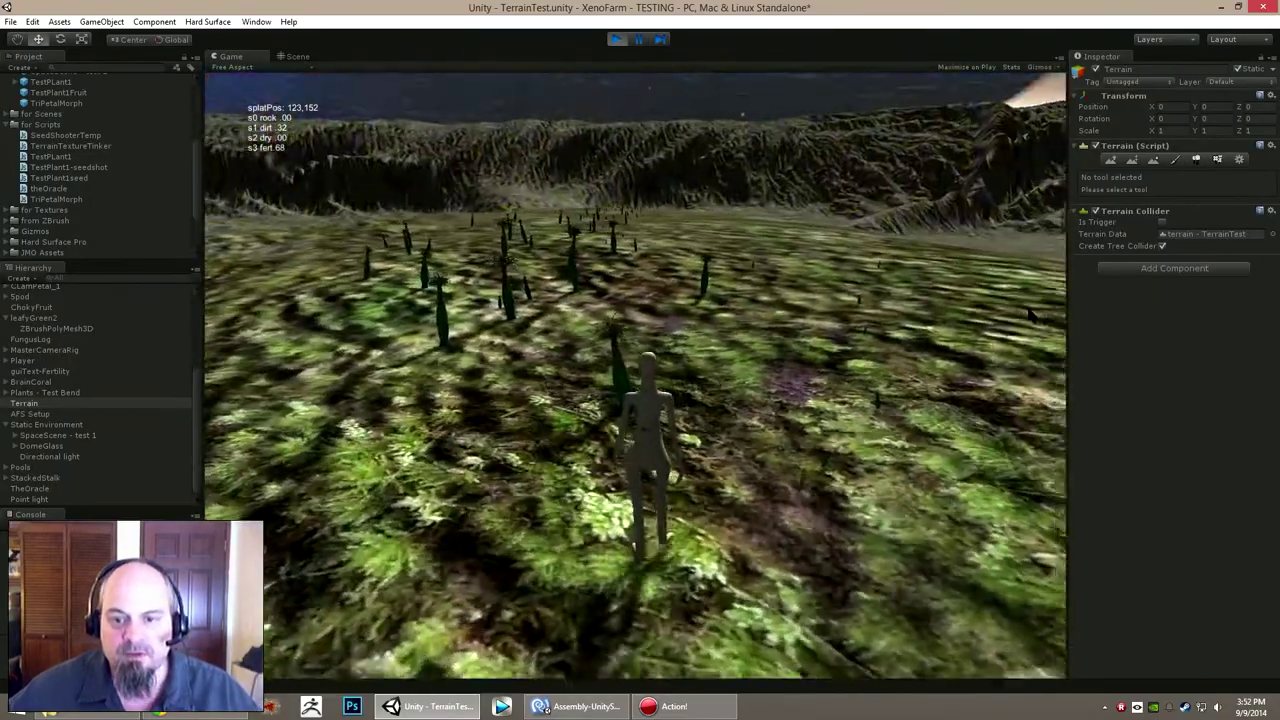
key(w)
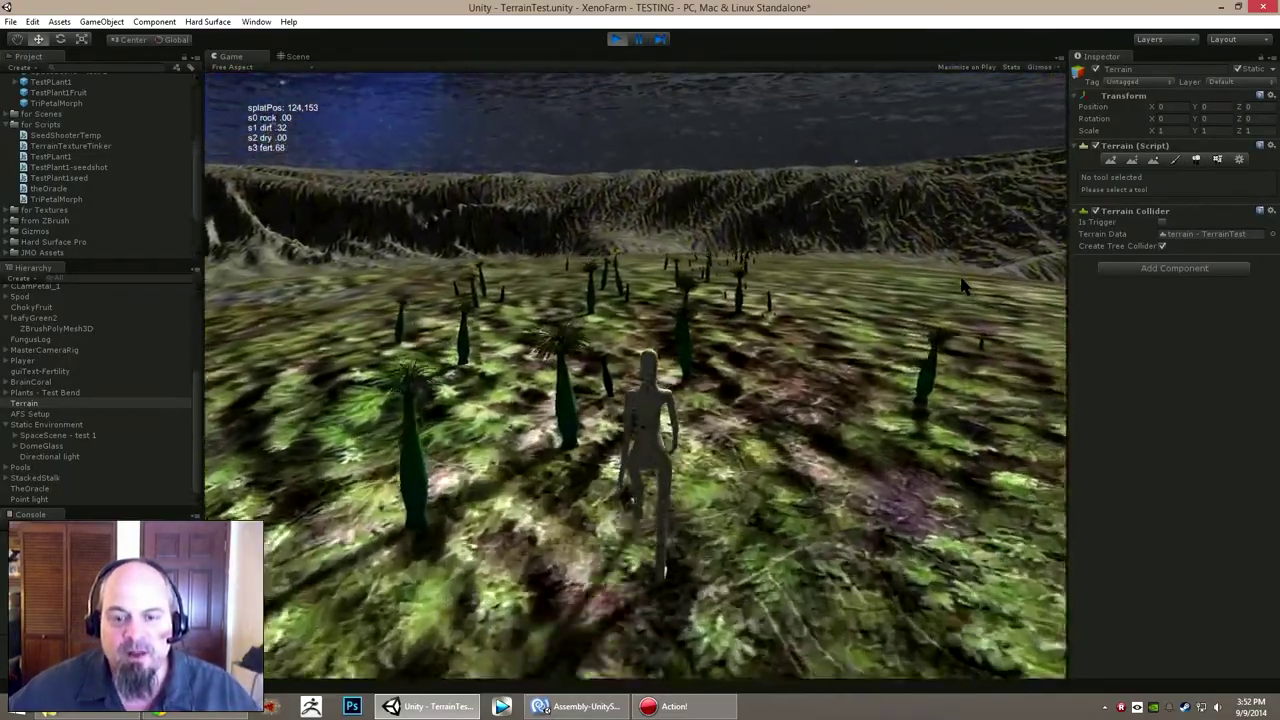
key(c)
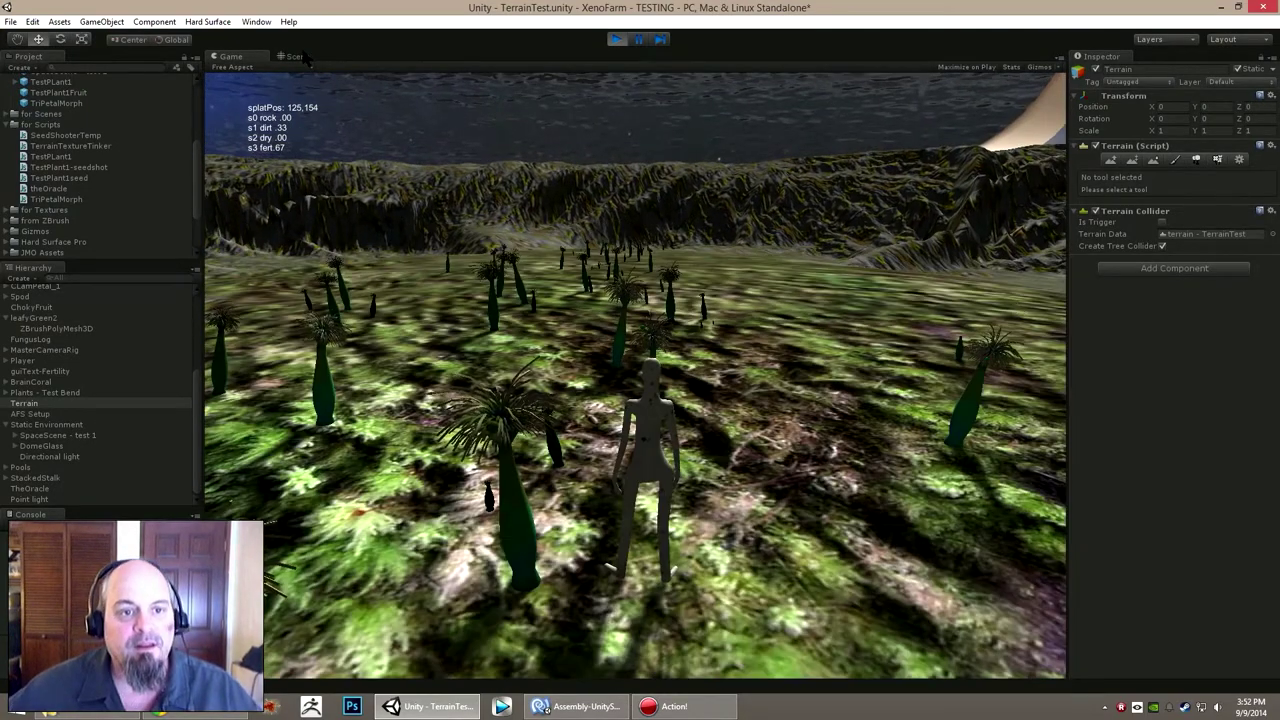
Fly through the seeded area in the Scene view and examine the grown green-stemmed plants and their fruit
click(302, 57)
right_drag(621, 254, 759, 311)
key(w)
key(w)
key(w)
right_drag(772, 482, 388, 485)
key(a)
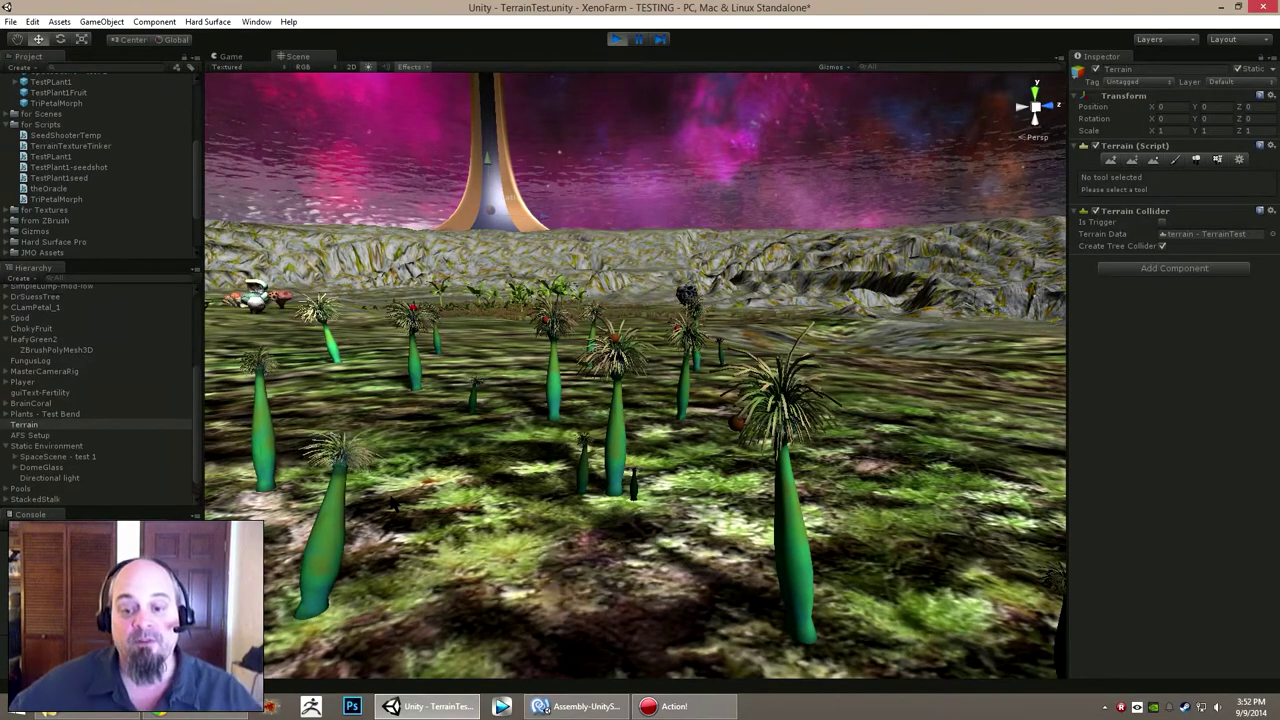
right_drag(542, 476, 490, 474)
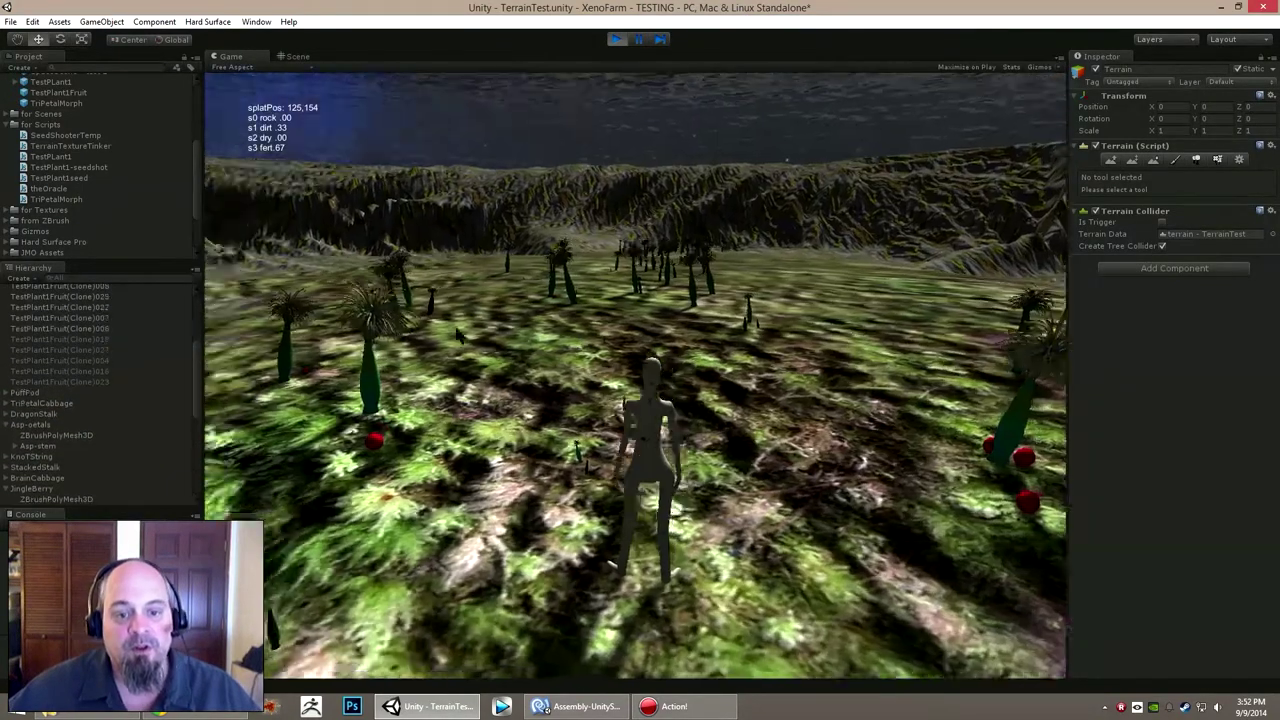
Walk the character around the field in the Game view to inspect the new seedlings and mature plants
key(d)
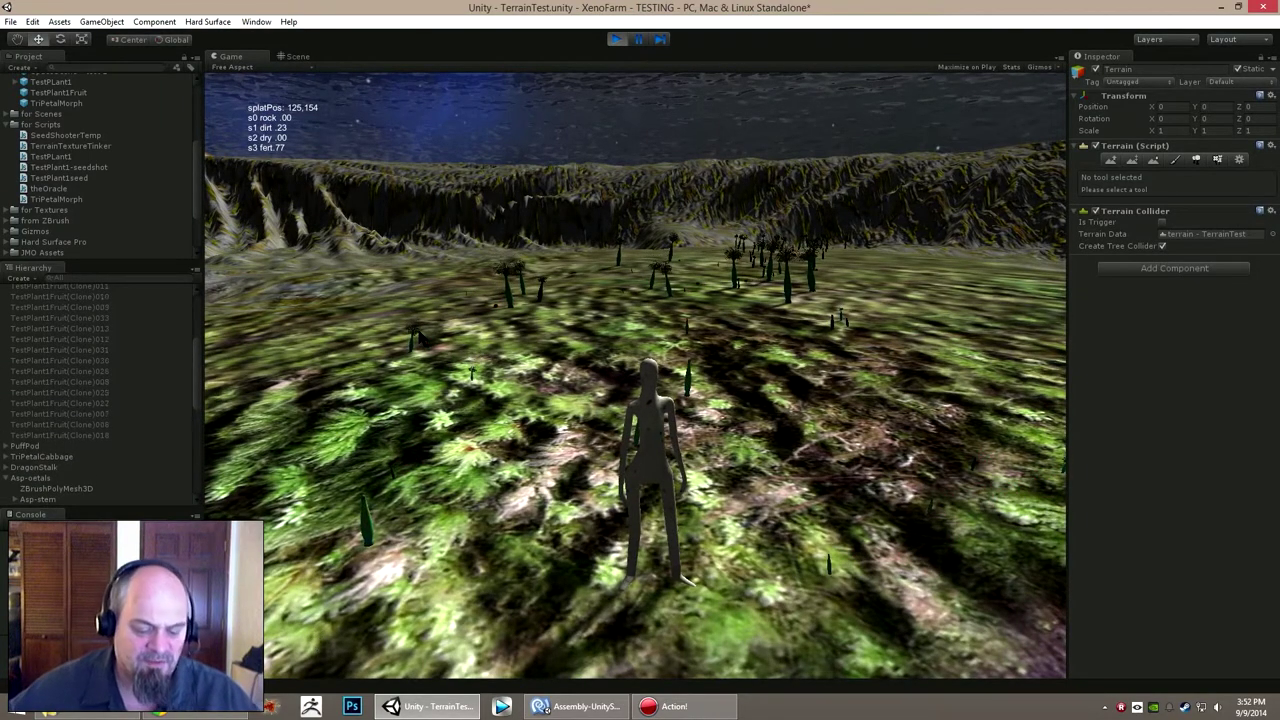
key(a)
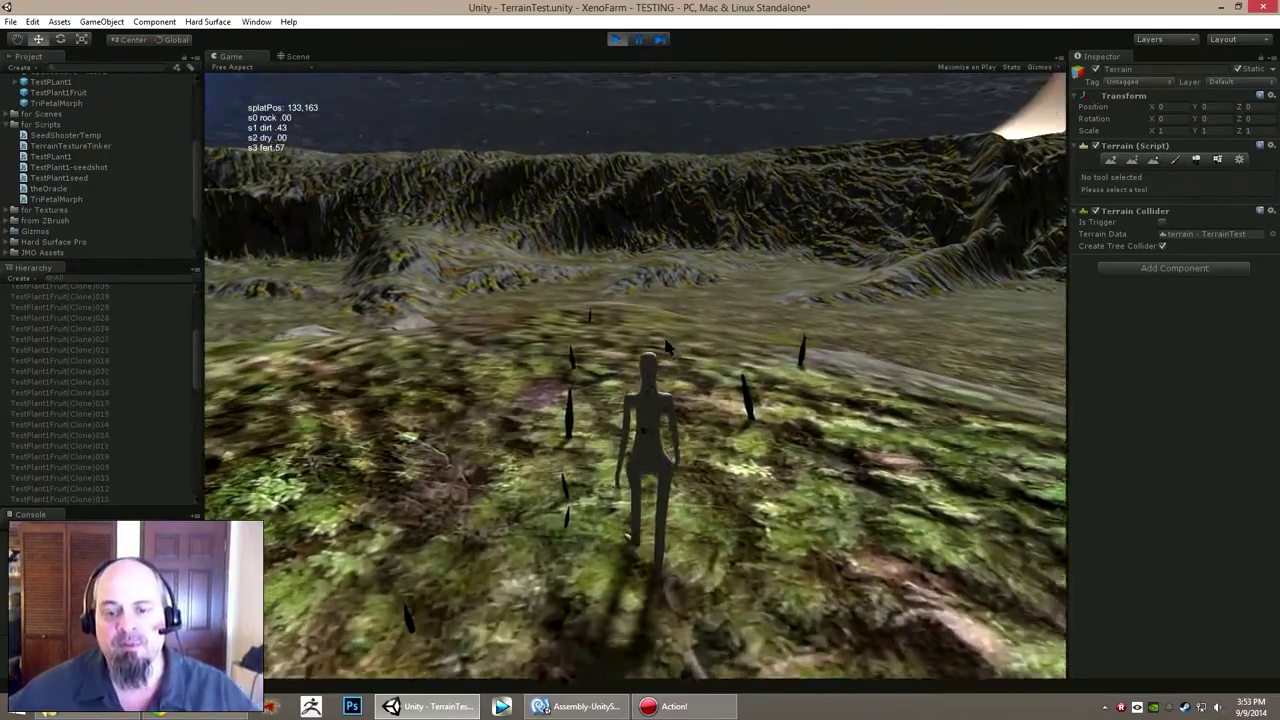
key(w)
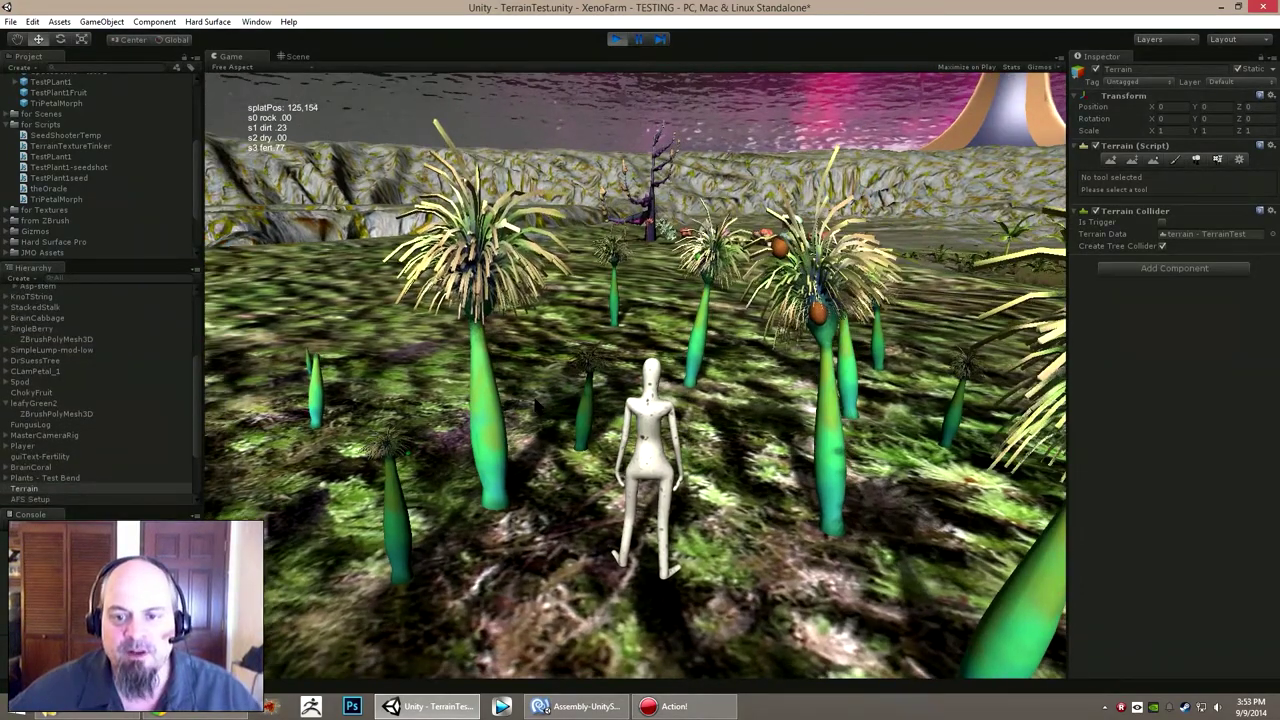
Run the character to open ground away from the grown plants and shoot the morphing test seed there
right_drag(537, 404, 3, 489)
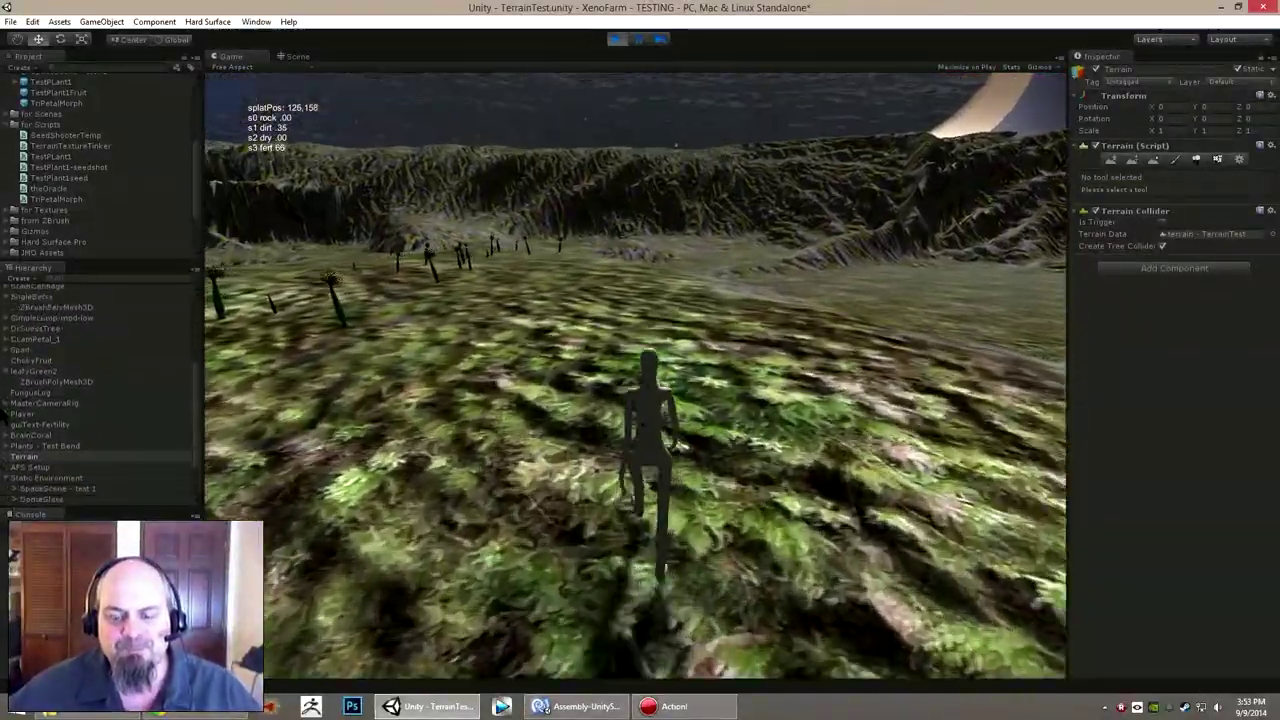
click(22, 403)
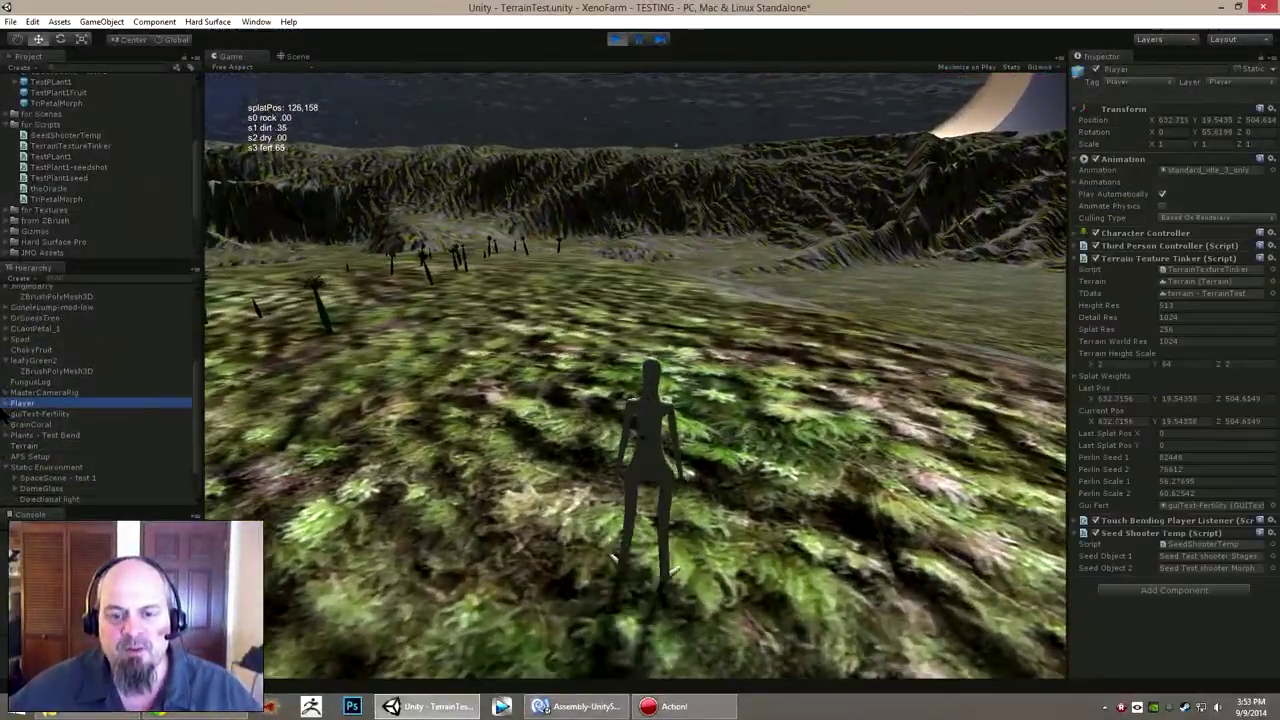
right_click(22, 405)
click(520, 368)
key(w)
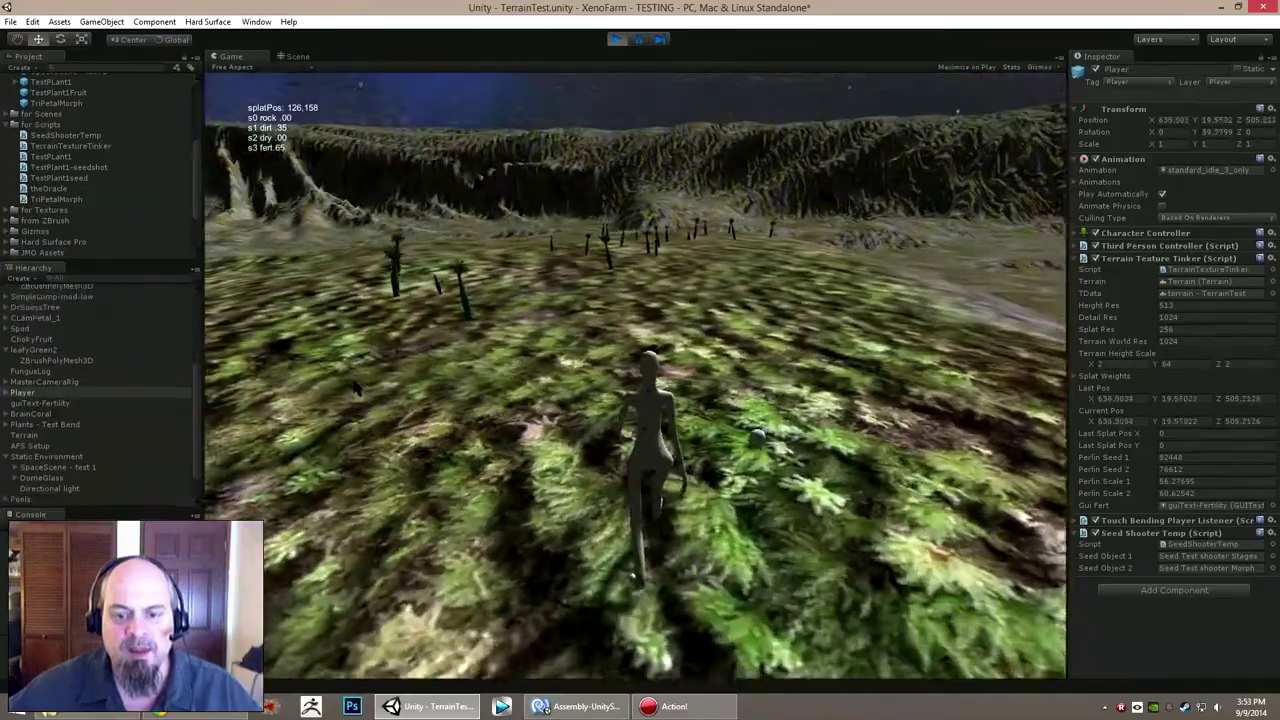
click(148, 396)
click(440, 385)
key(w)
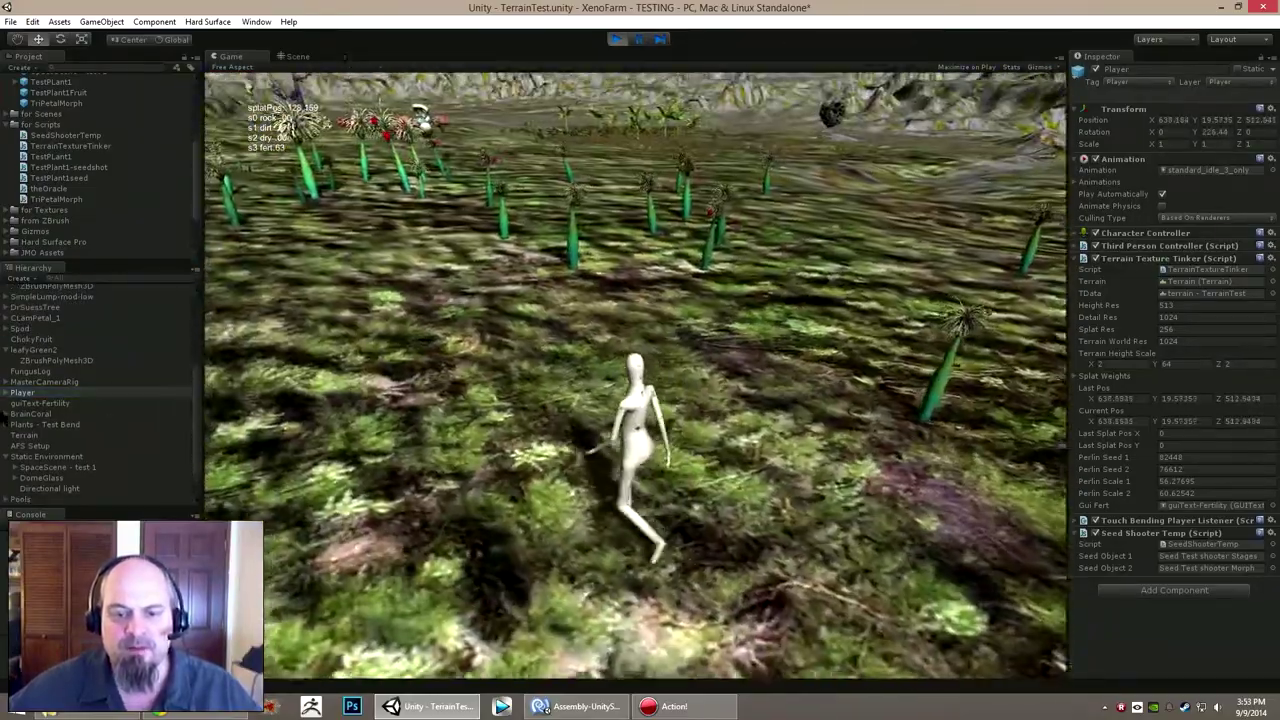
Circle the character back past the small yellow pod toward the grown plants and shoot another seed
scroll(37, 414, up, 1)
scroll(6, 432, up, 2)
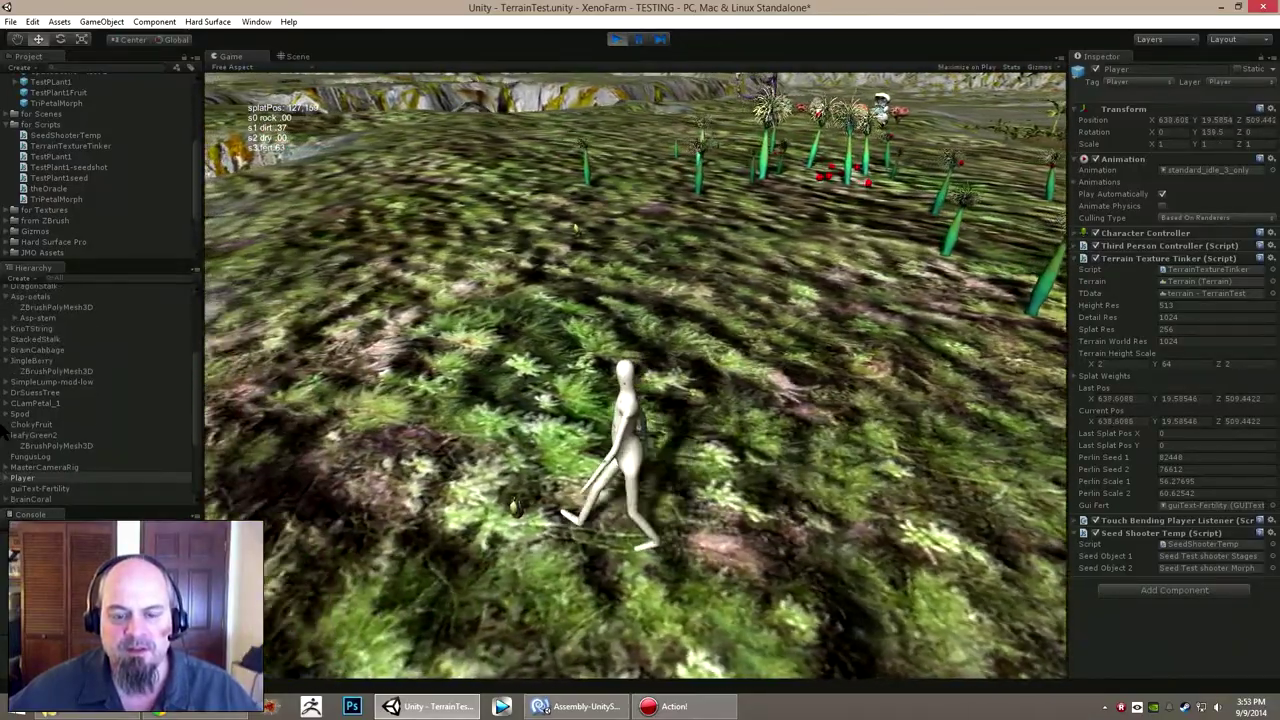
scroll(6, 432, up, 2)
right_click(3, 427)
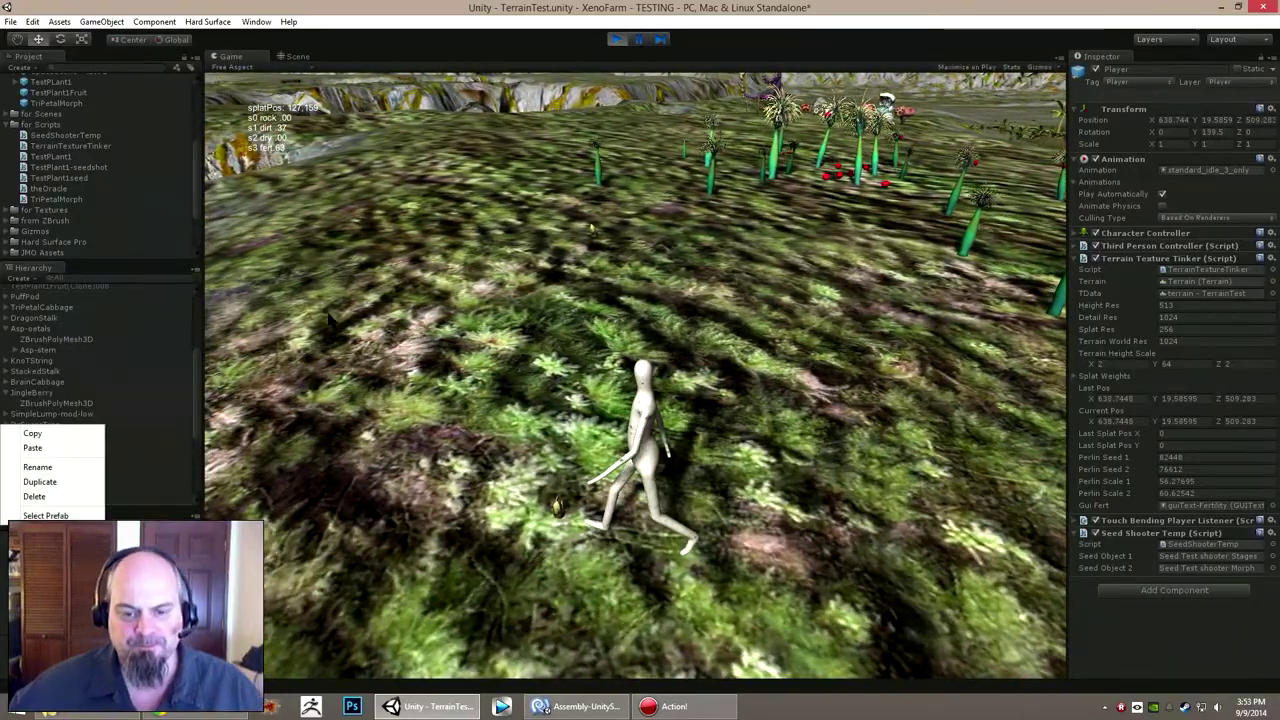
click(362, 328)
key(w)
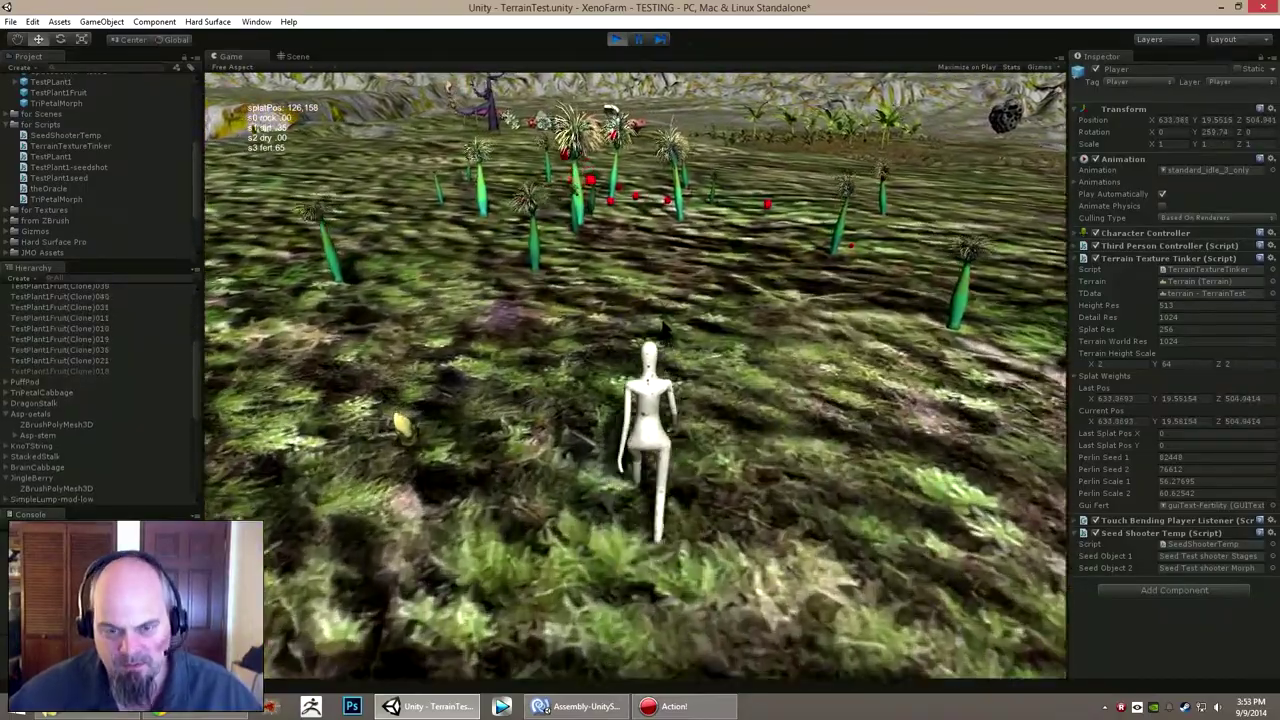
click(661, 329)
Move the character around the yellow three-petal pod and examine how it grows and opens
key(s)
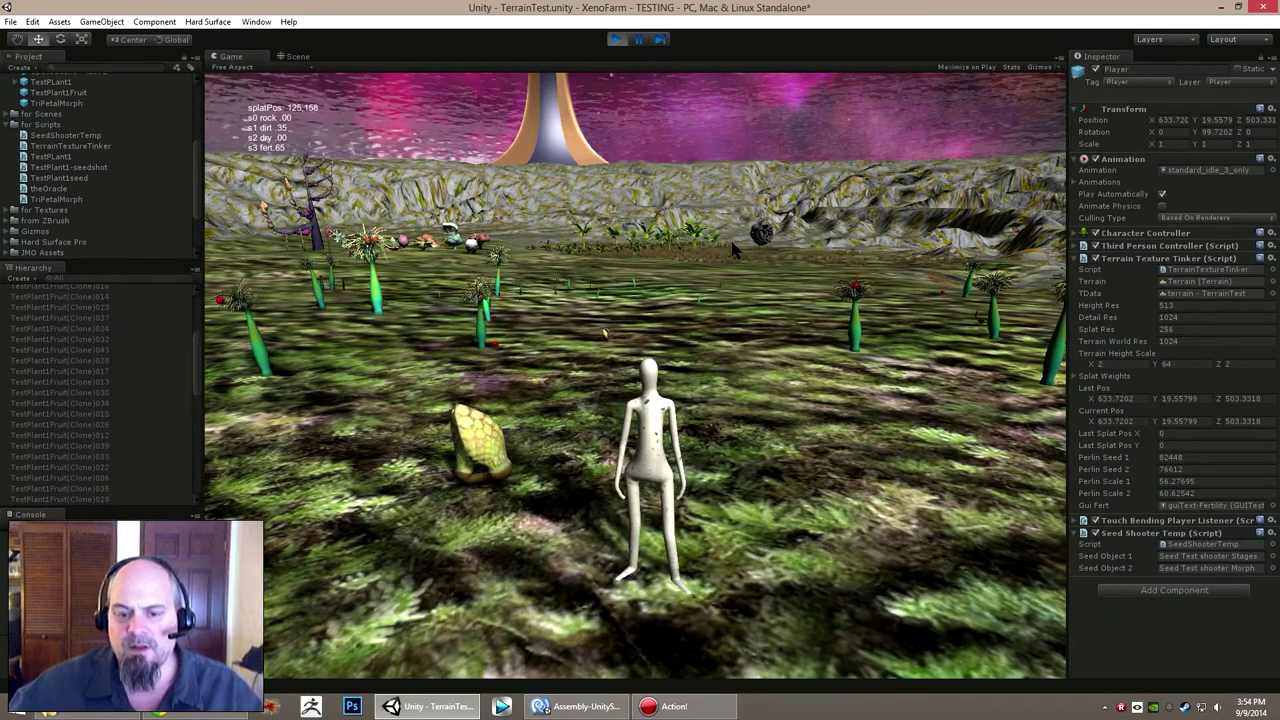
key(w)
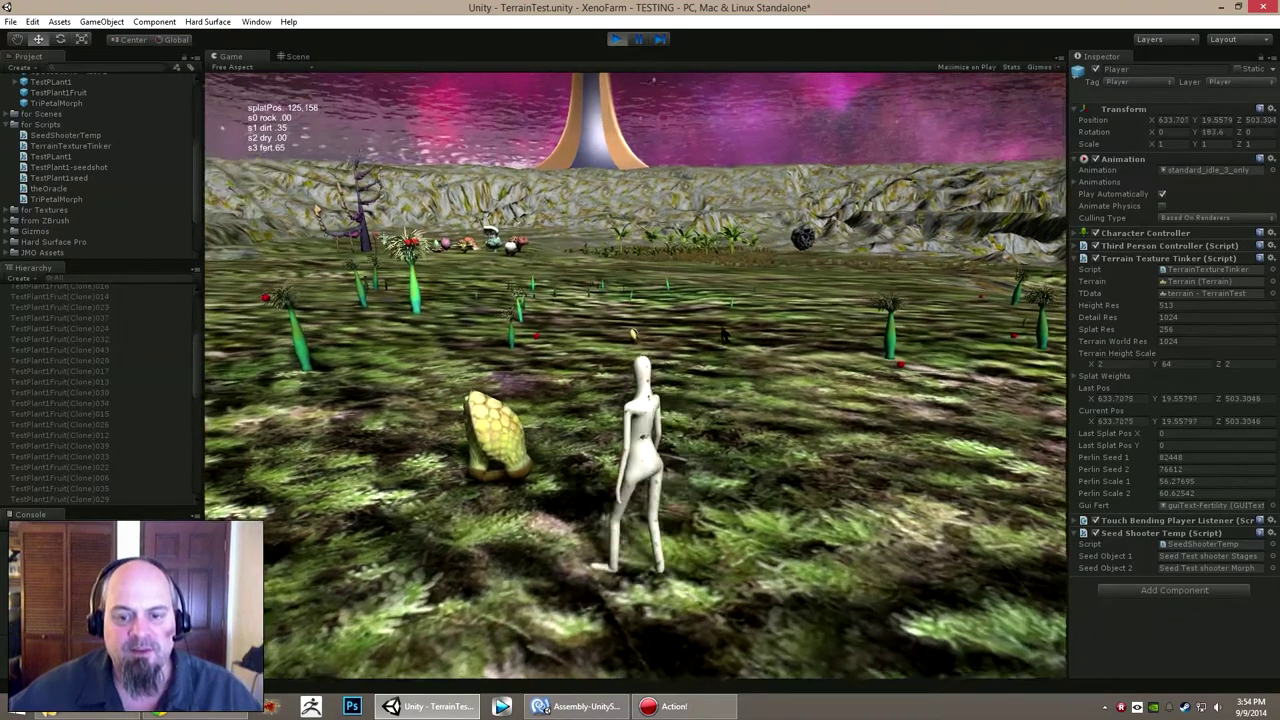
key(s)
key(a)
key(d)
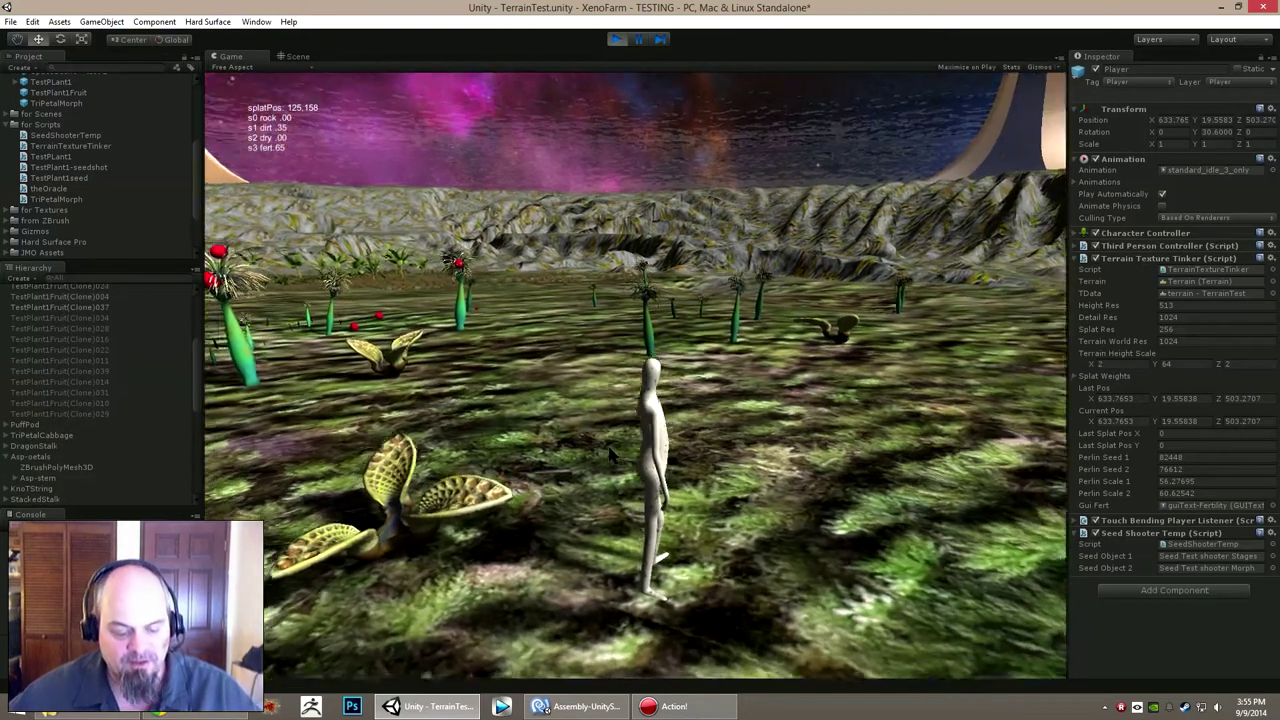
key(w)
key(a)
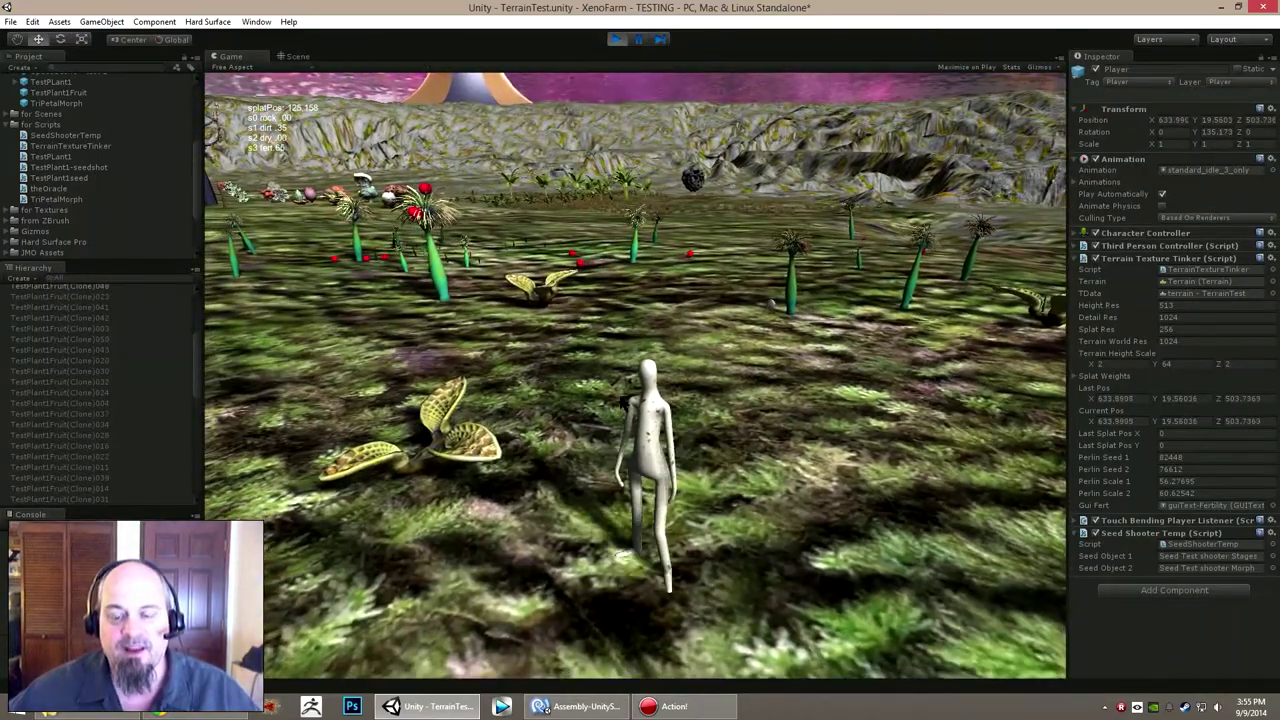
key(d)
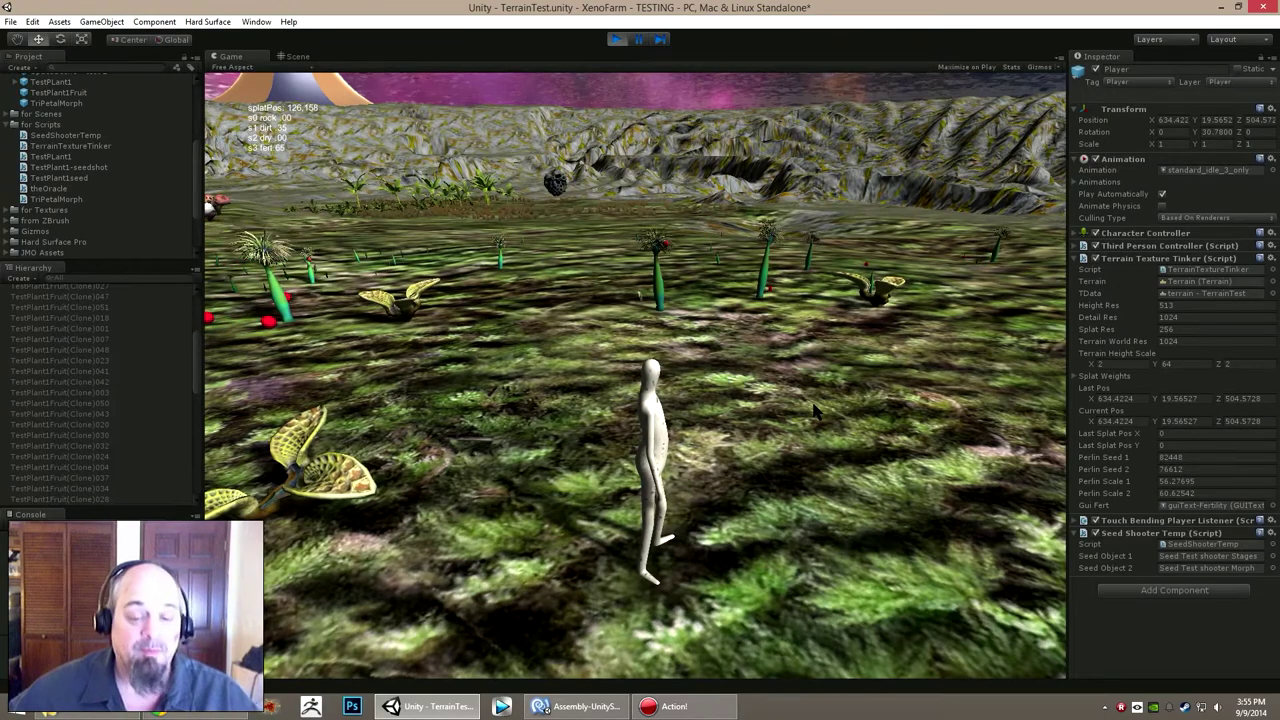
Walk the character farther across the field to examine the other three-petal pods and the surrounding green plants
key(w)
key(w)
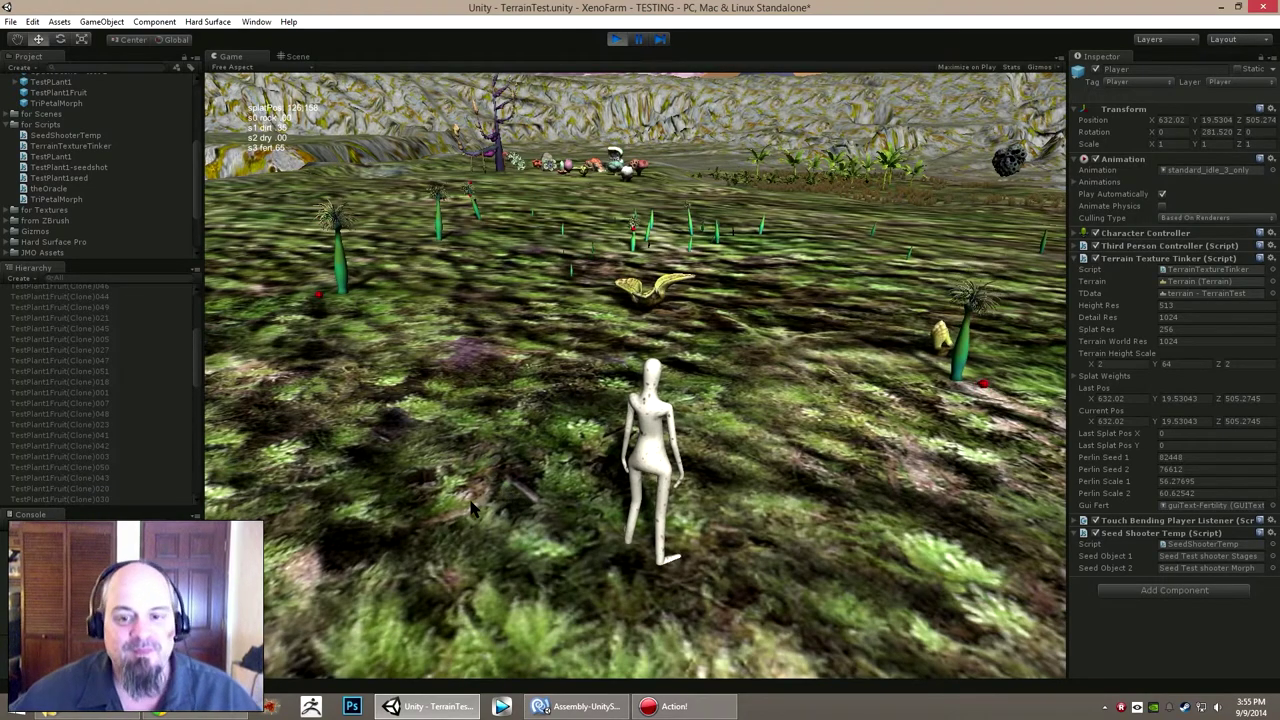
key(w)
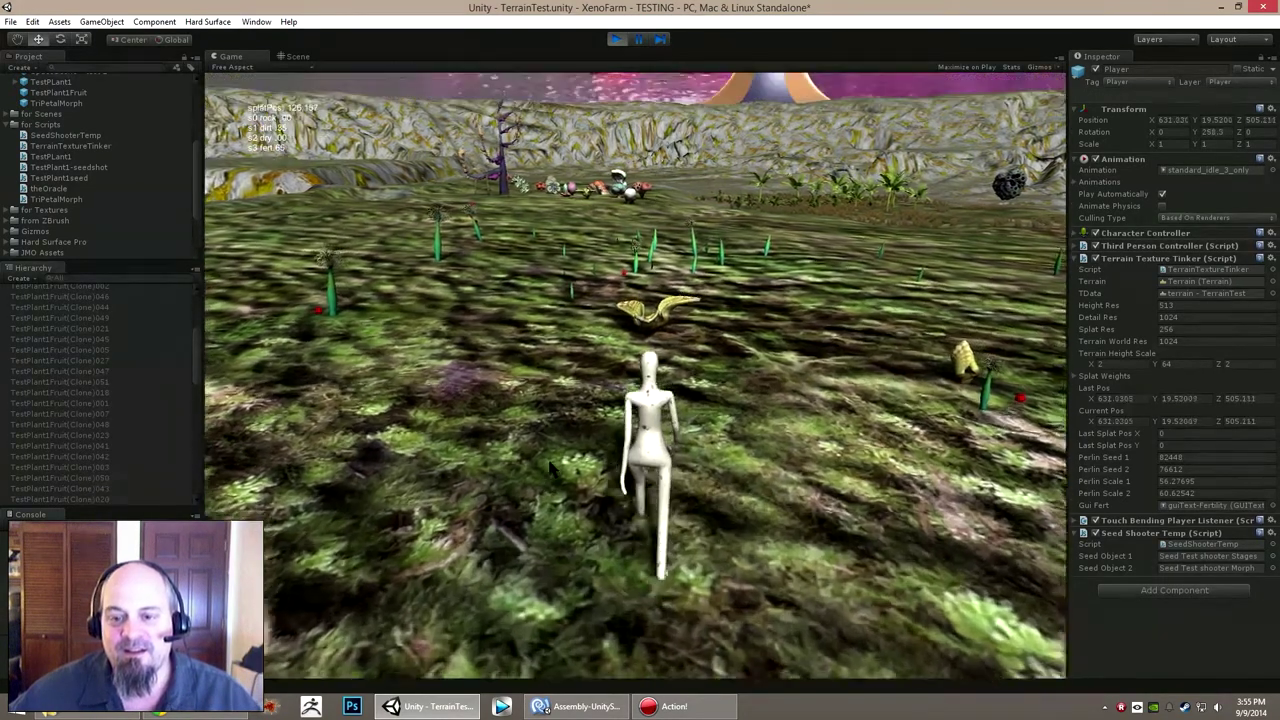
key(w)
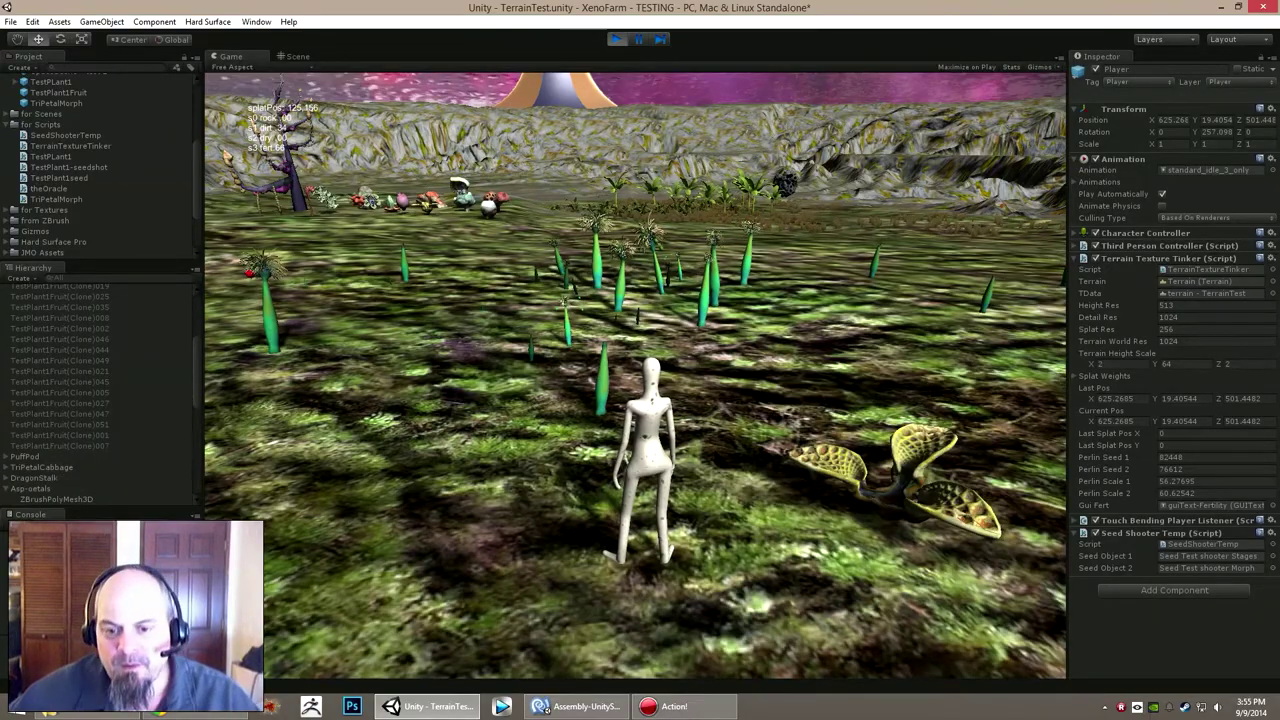
key(d)
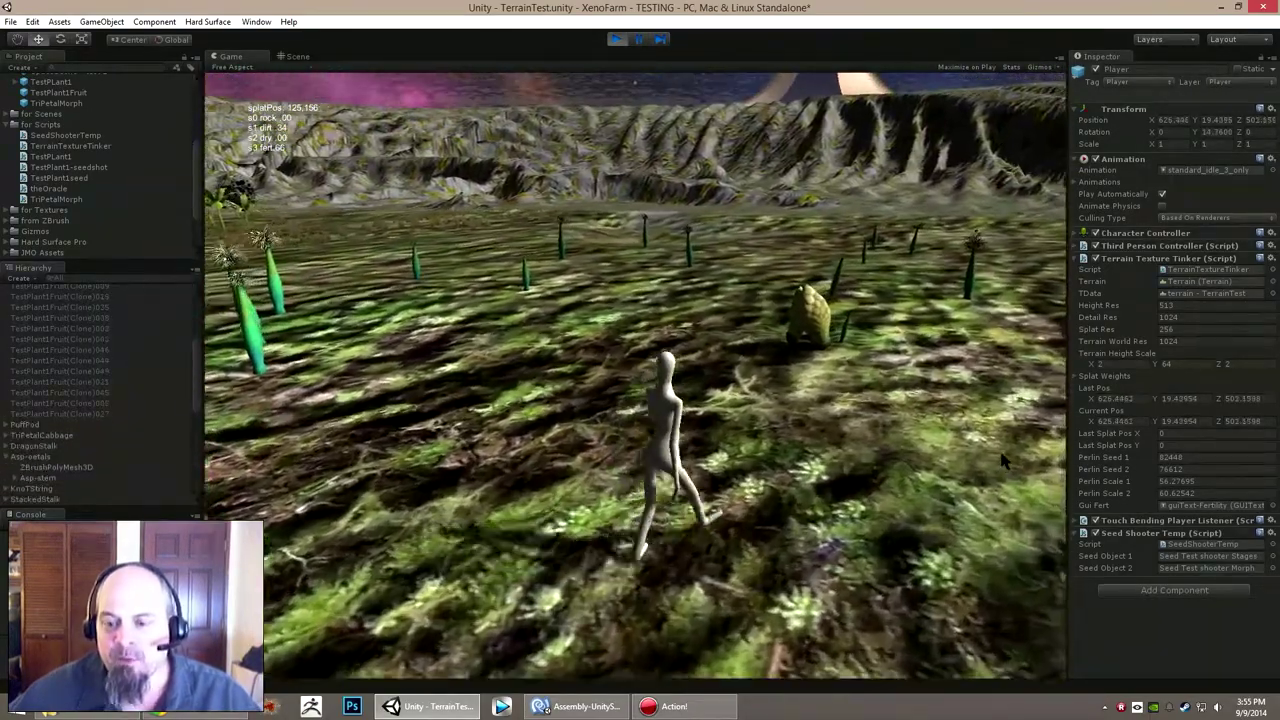
Run the character past the green test plants to the row of alien plant models beside the purple tree
key(w)
key(a)
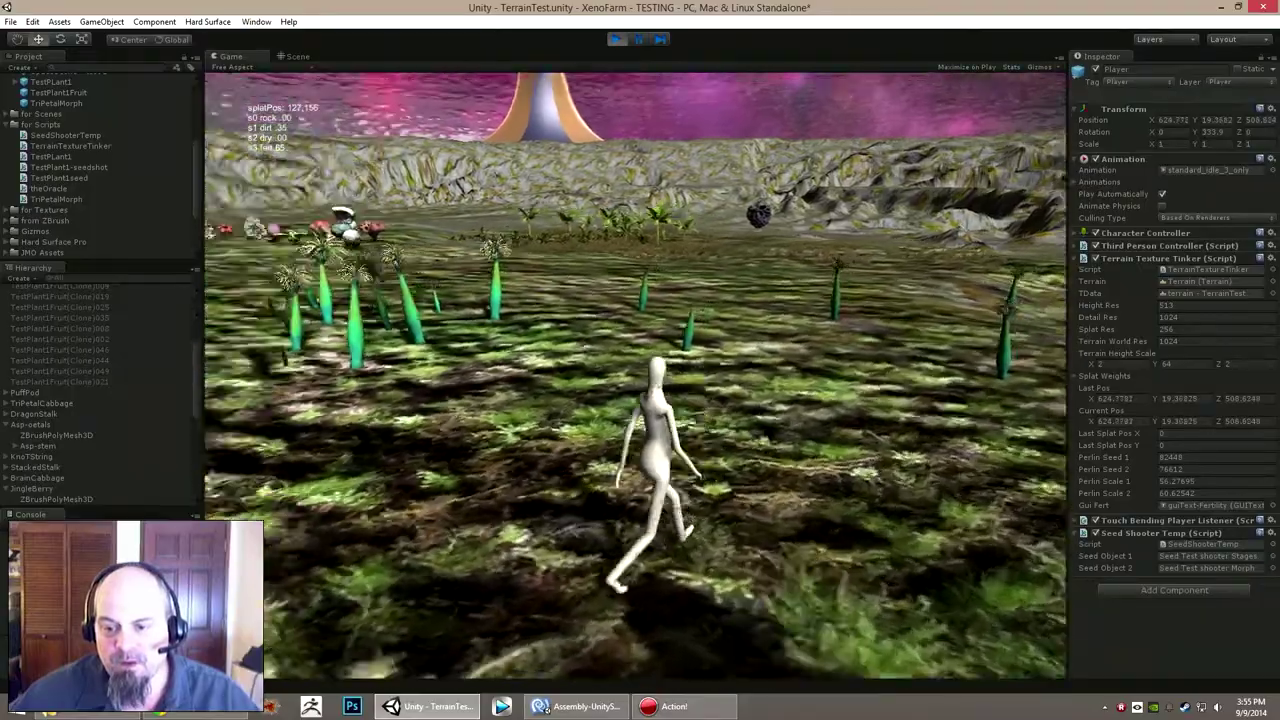
key(a)
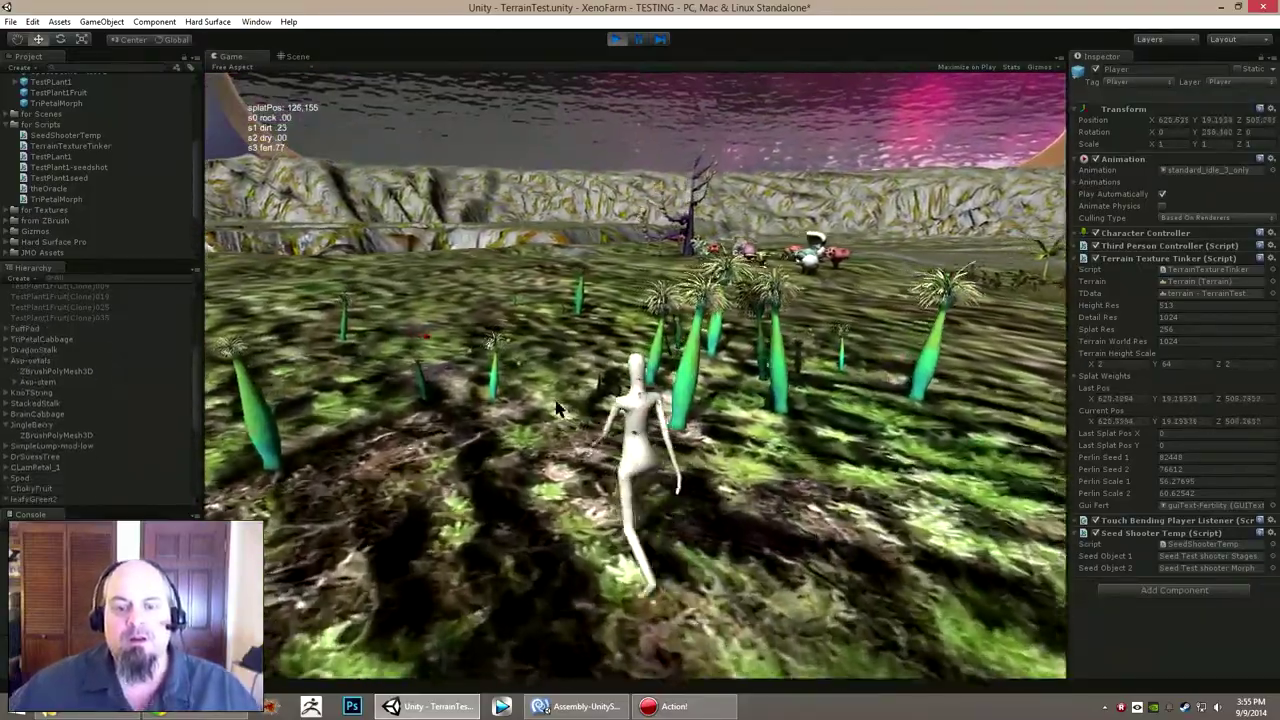
key(w)
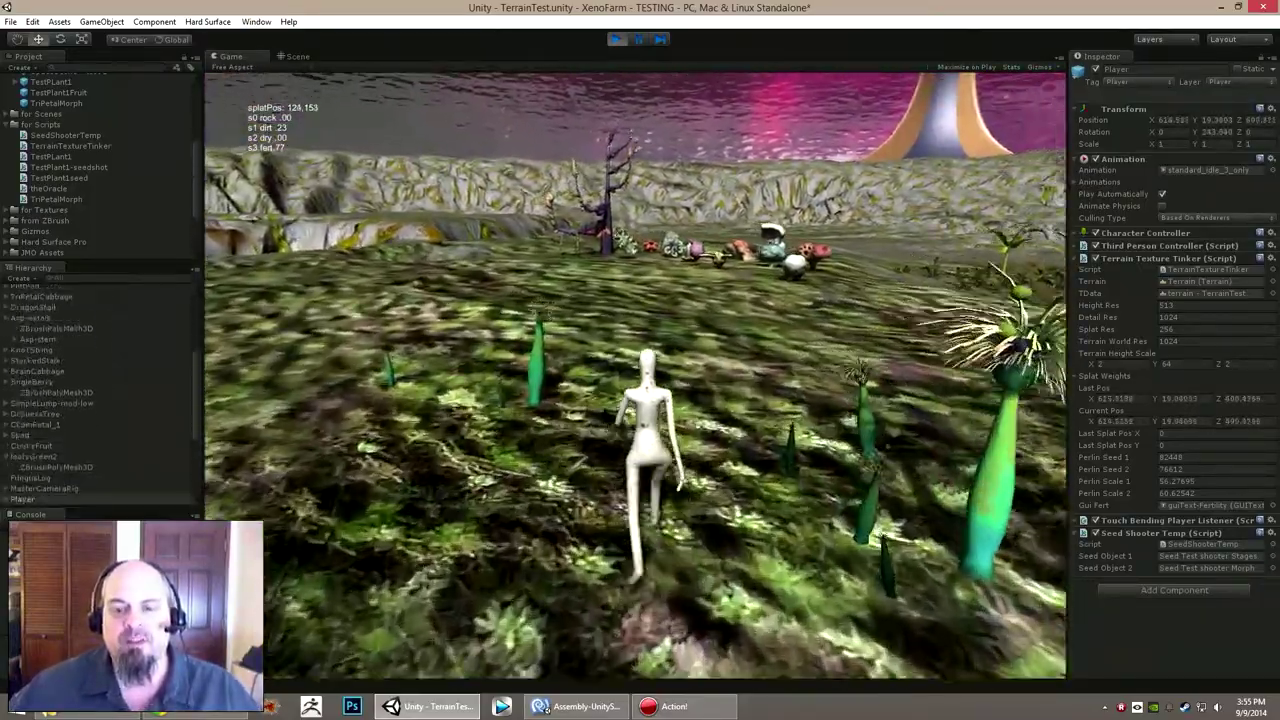
key(w)
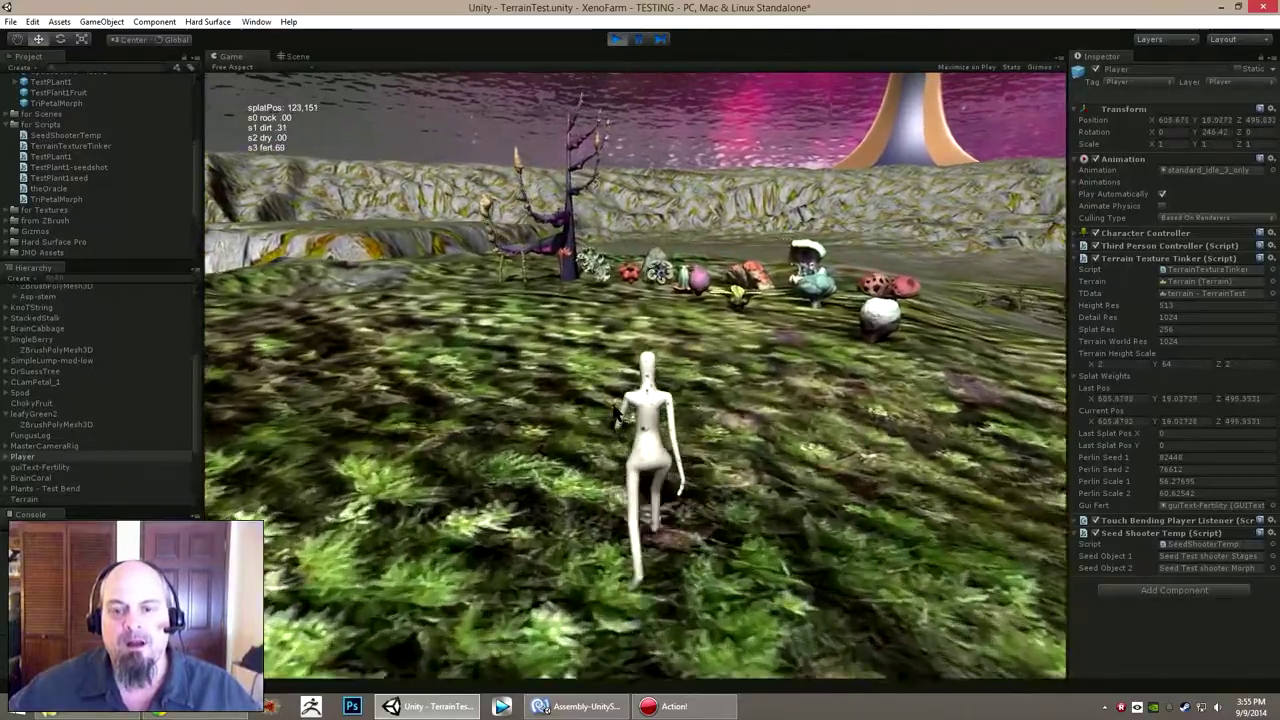
key(w)
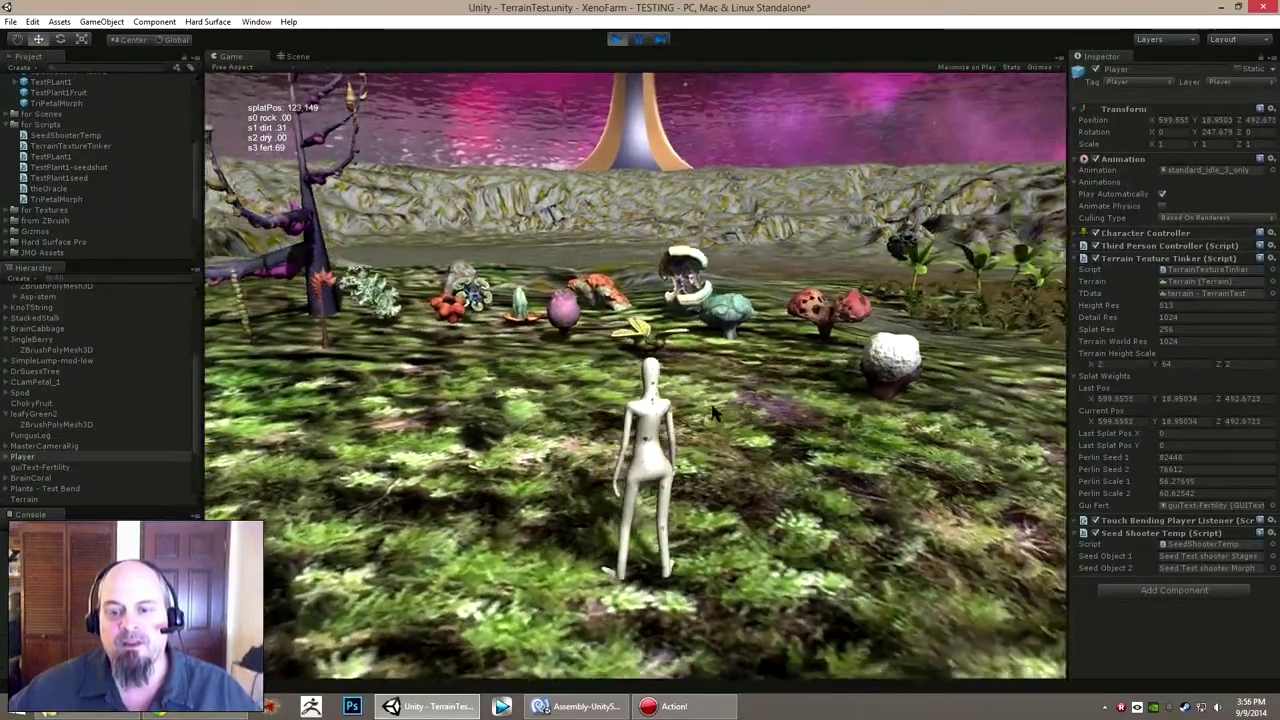
Walk the character along the front of the alien plant row and view the models together
key(a)
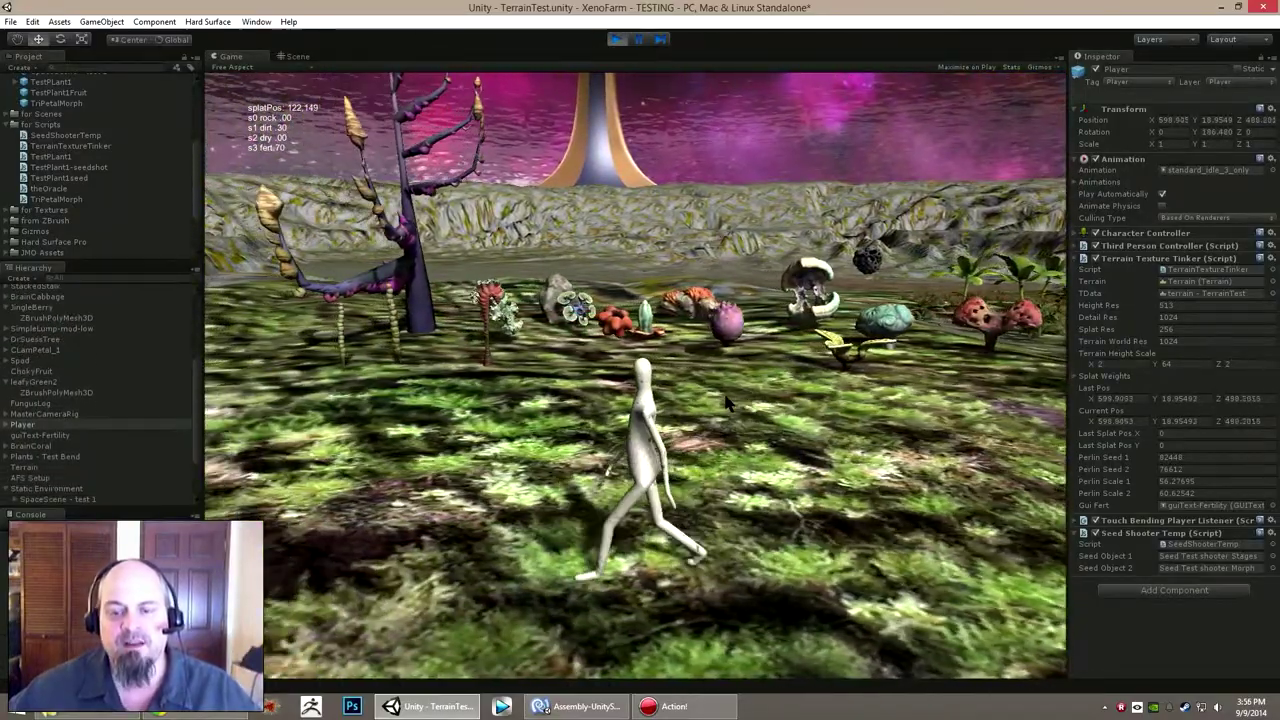
key(d)
key(a)
key(d)
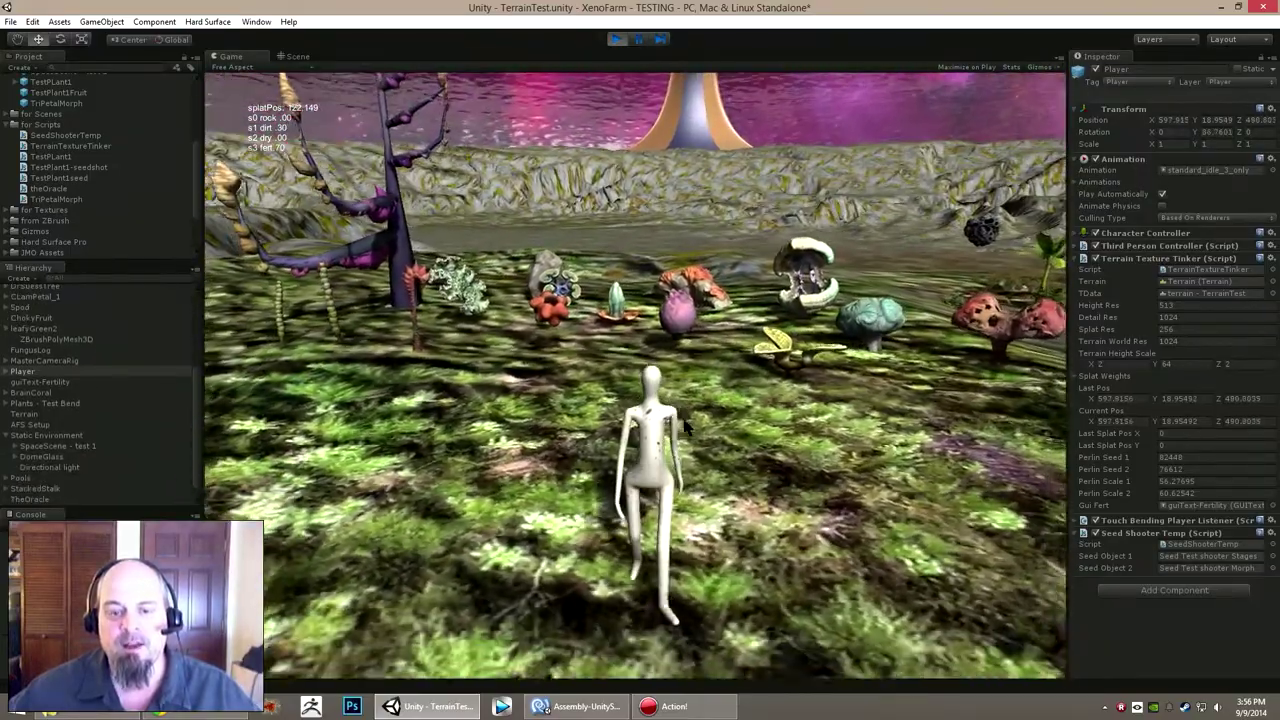
key(w)
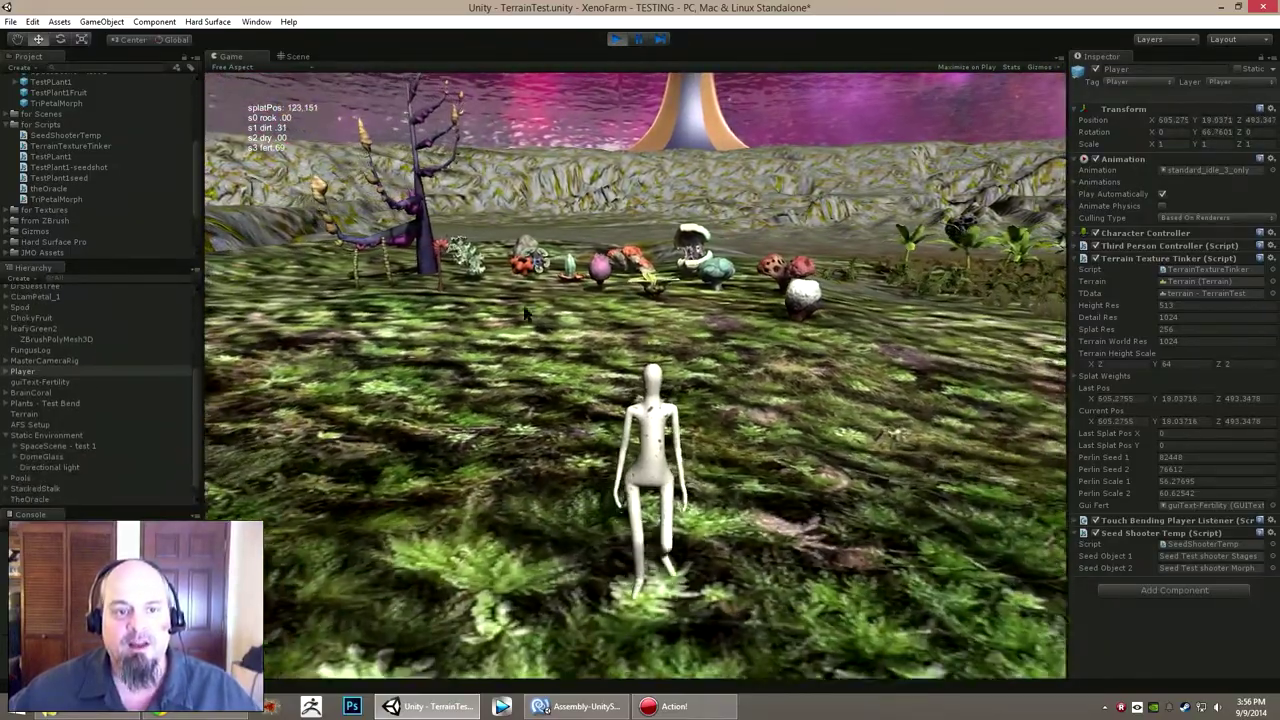
Switch to the Scene view and fly across the terrain to the white puffball end of the plant row
key(ctrl+1)
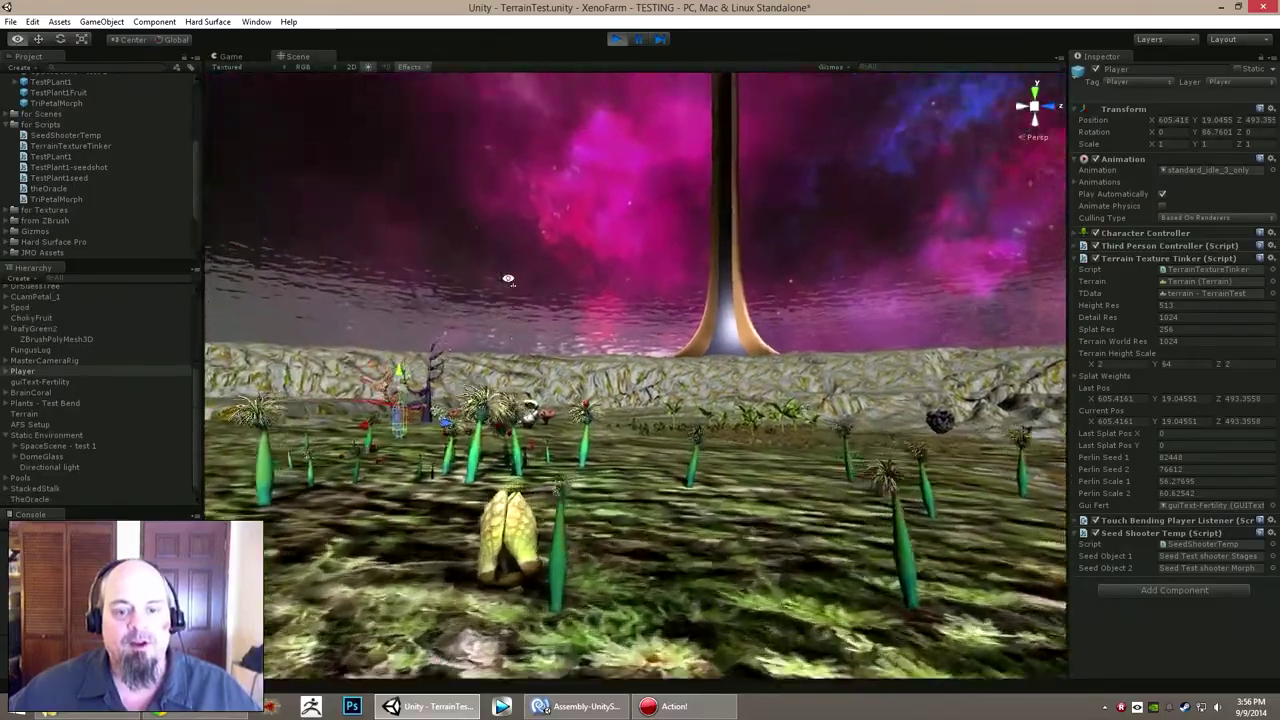
key(w)
right_drag(508, 280, 717, 345)
key(a)
key(s)
key(w)
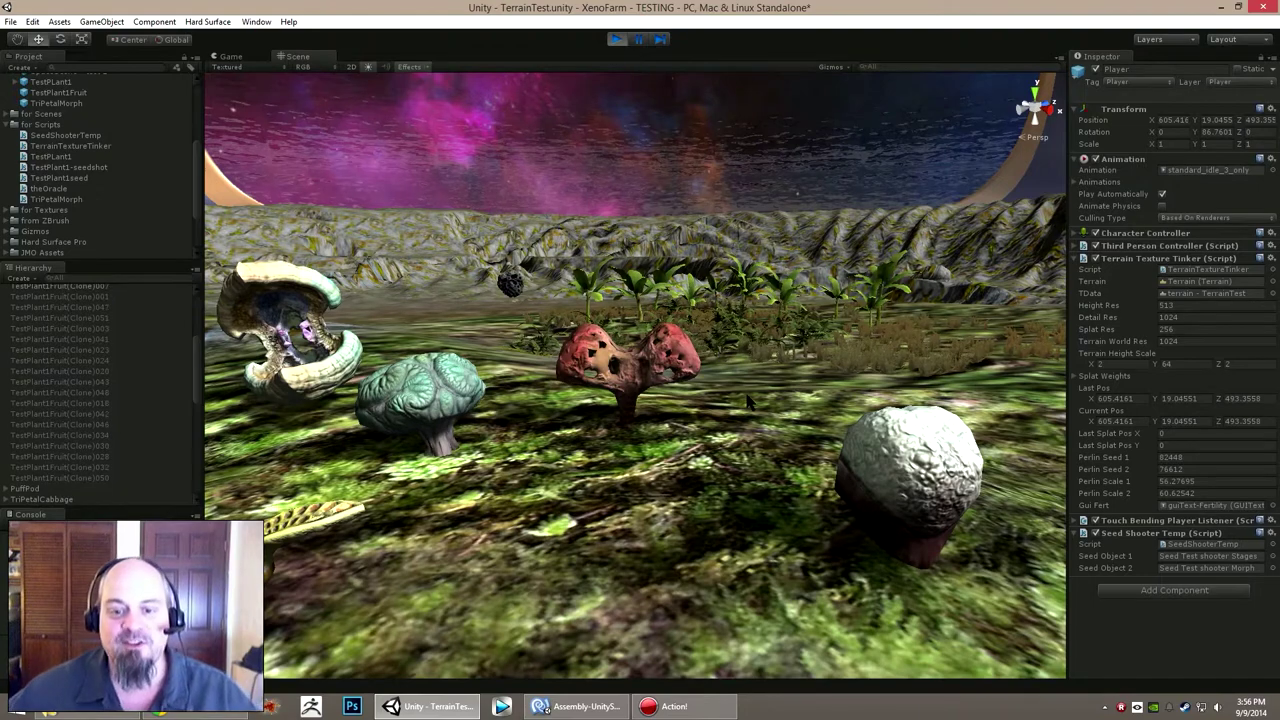
right_drag(750, 402, 711, 408)
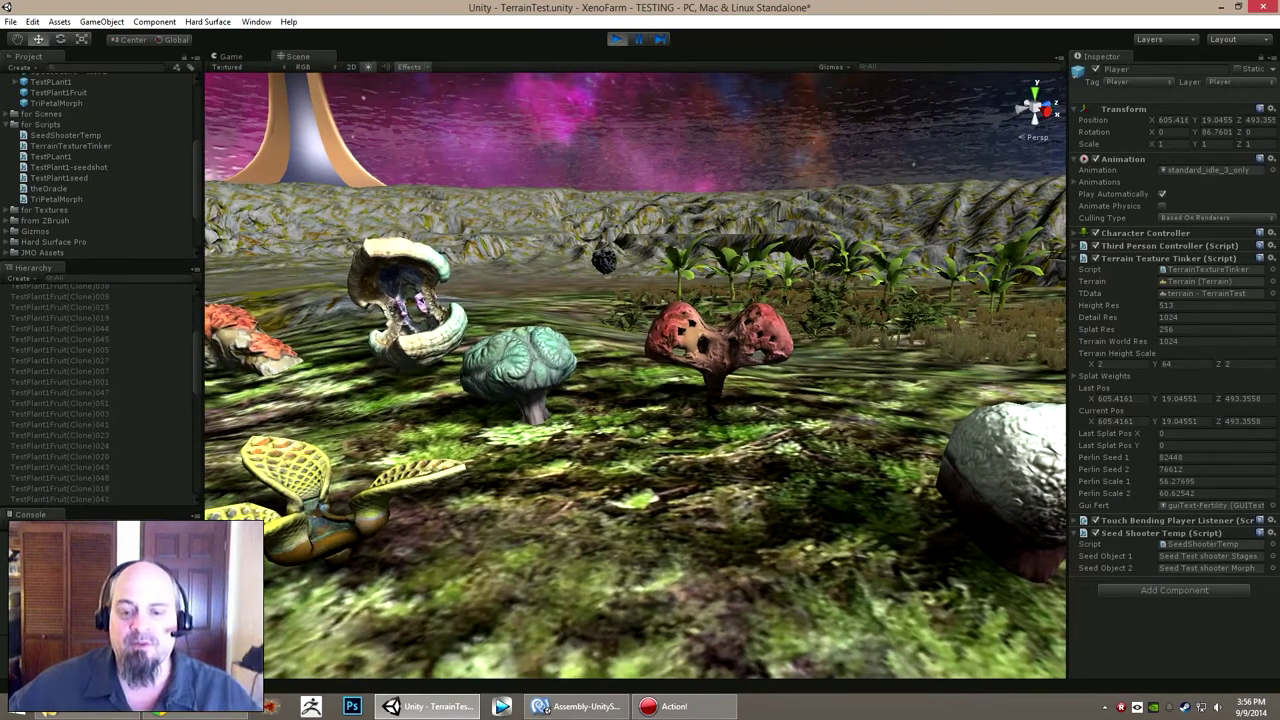
Examine the yellow netted-petal plant and the white puffball plant up close
right_drag(722, 462, 682, 484)
key(w)
right_drag(641, 424, 657, 472)
key(s)
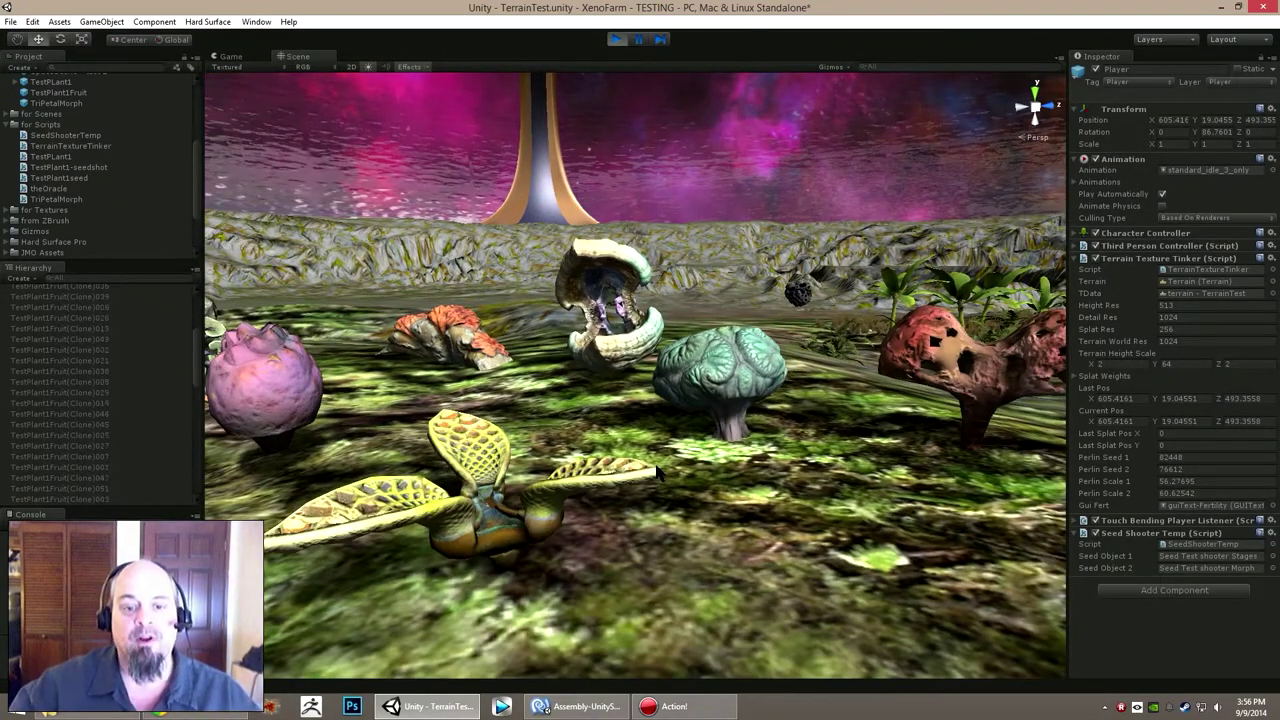
right_drag(588, 476, 593, 434)
key(w)
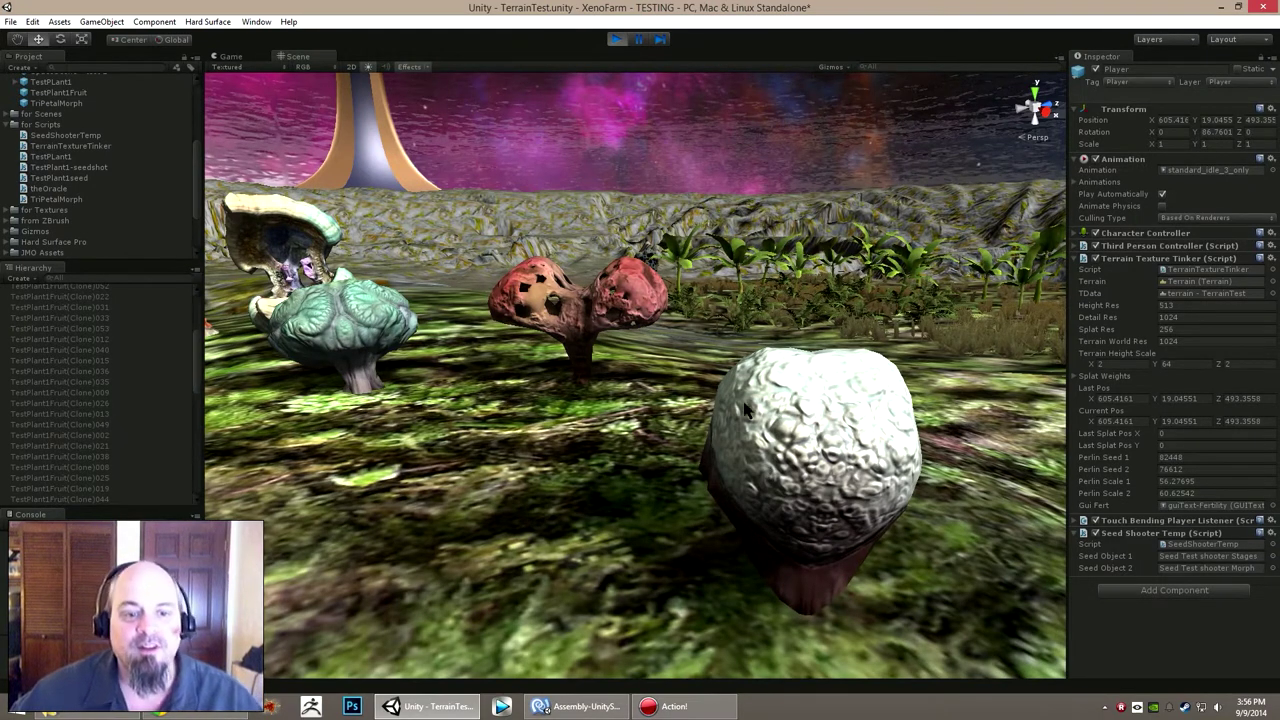
Inspect the red twin-lobed plant with holes and the teal brain-shaped cabbage from close range
right_drag(417, 373, 436, 348)
key(a)
key(w)
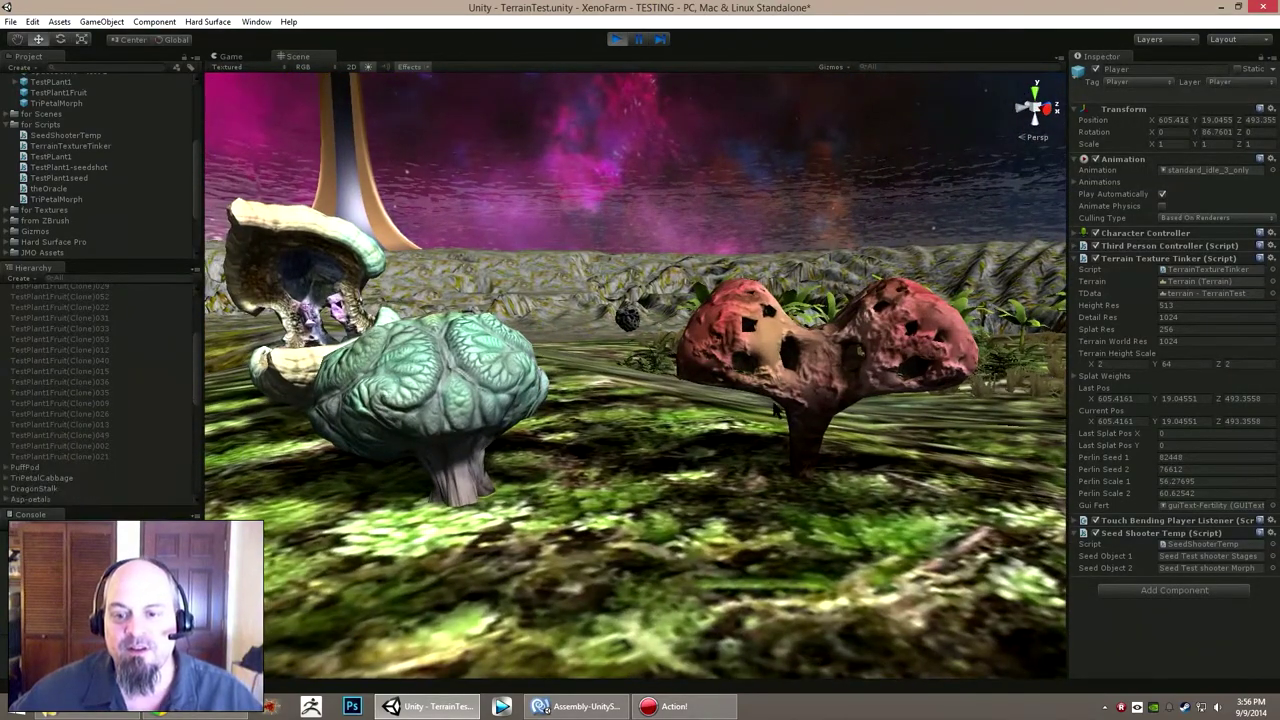
right_drag(830, 367, 724, 368)
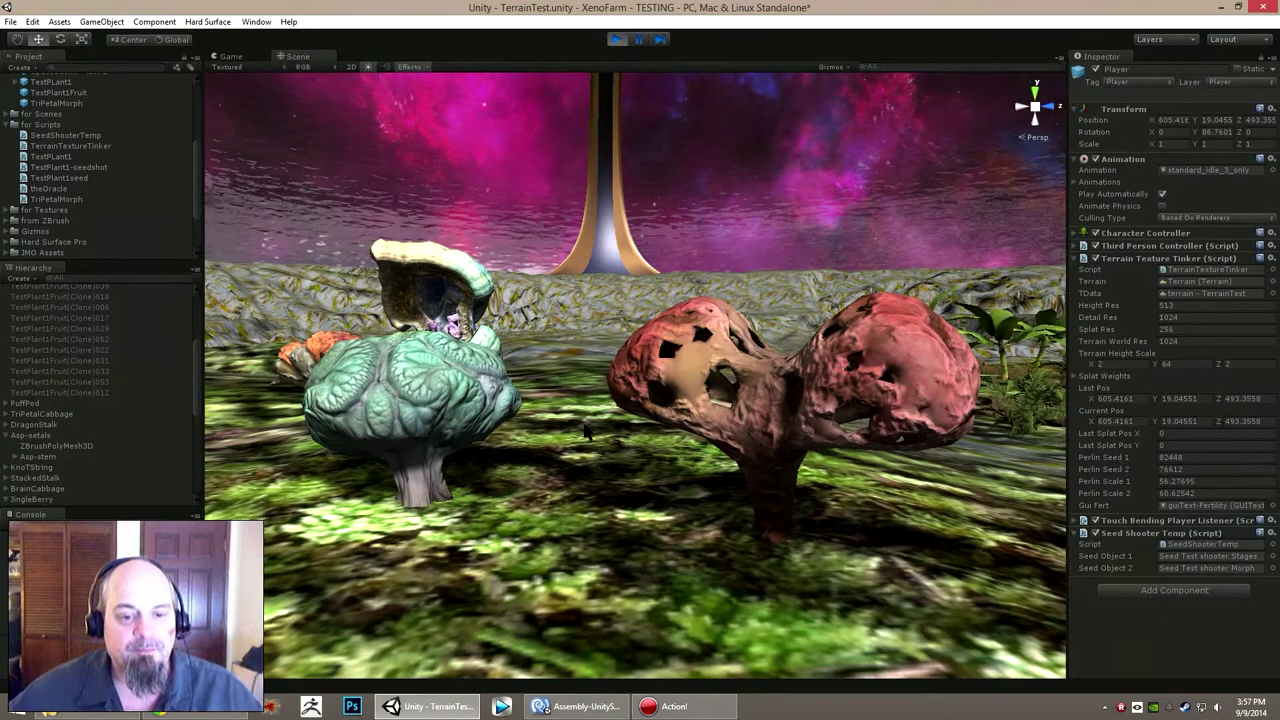
key(w)
right_drag(584, 424, 674, 492)
key(a)
key(w)
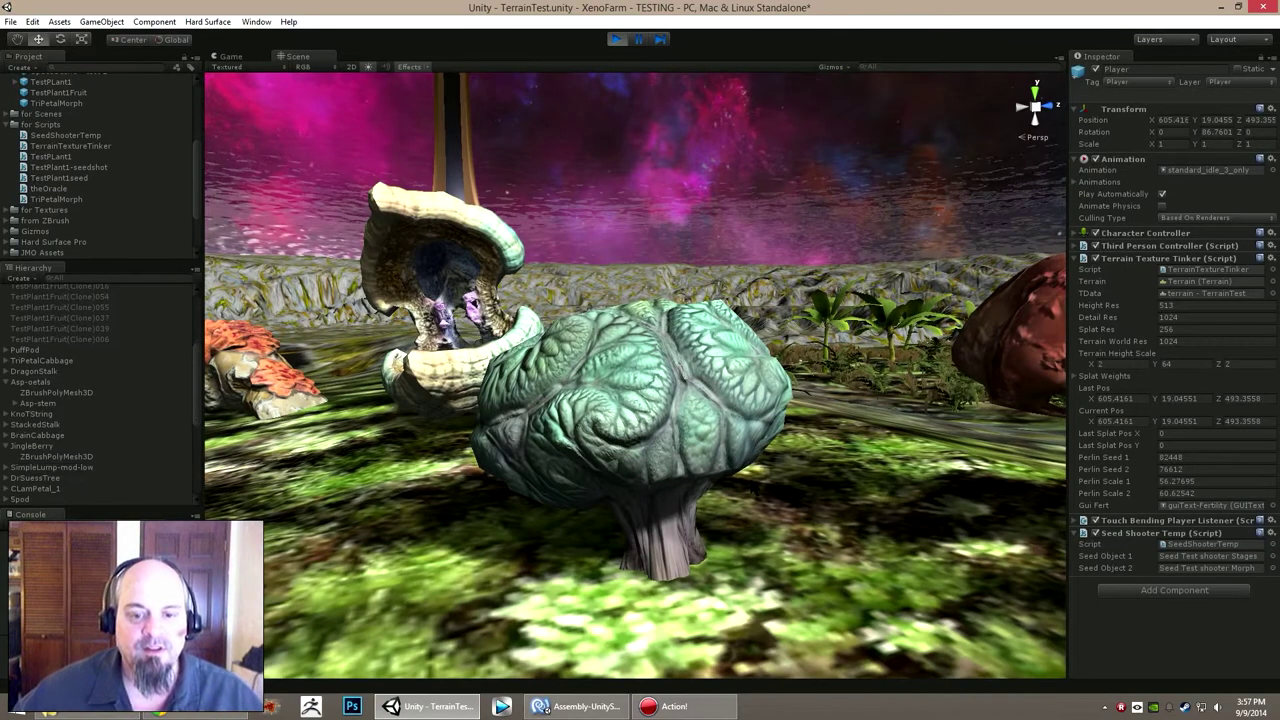
Rotate the clam-petal plant's mesh freely through several orientations to show its shell and interior, then deselect it
right_drag(757, 479, 773, 454)
key(w)
key(s)
key(a)
click(719, 435)
key(e)
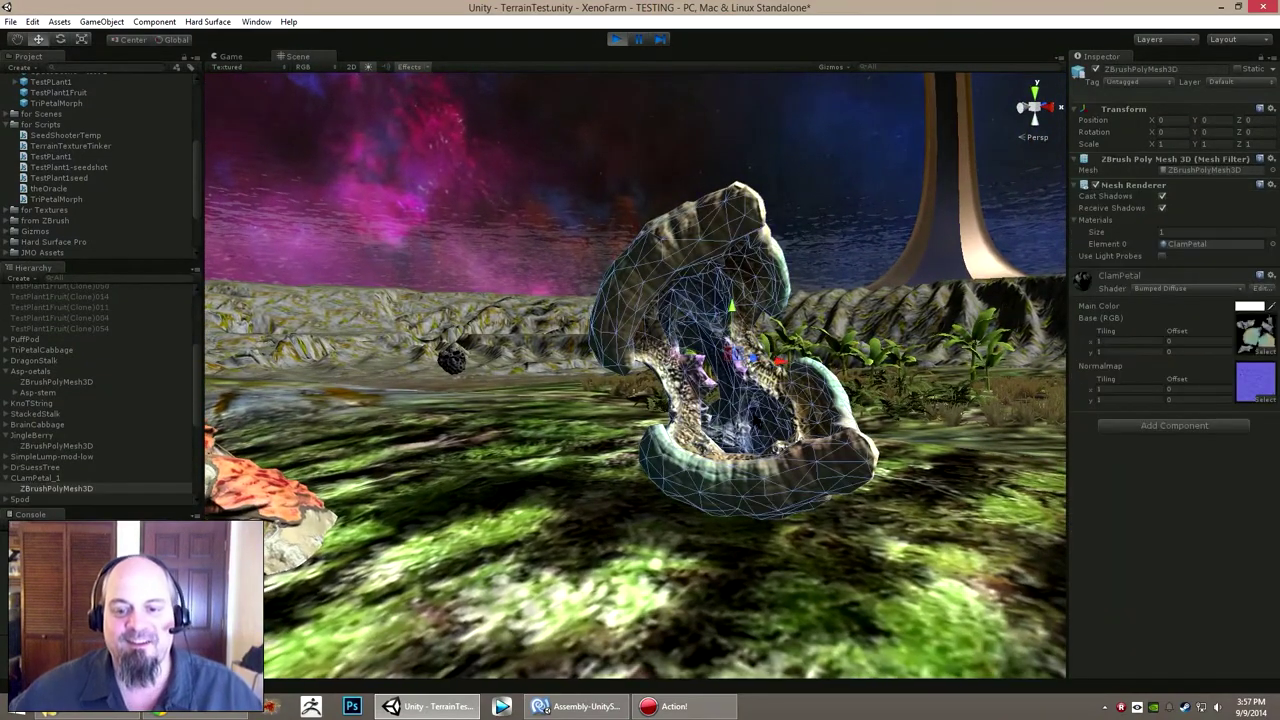
drag(728, 398, 774, 412)
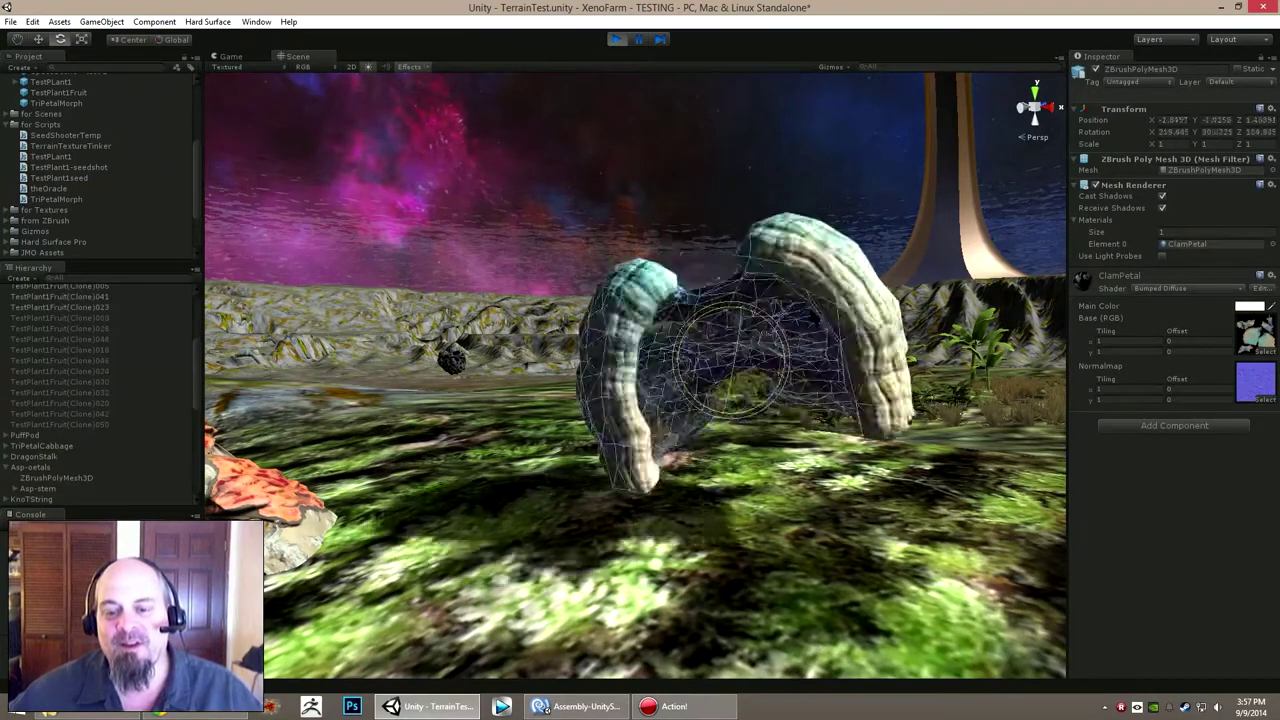
click(825, 485)
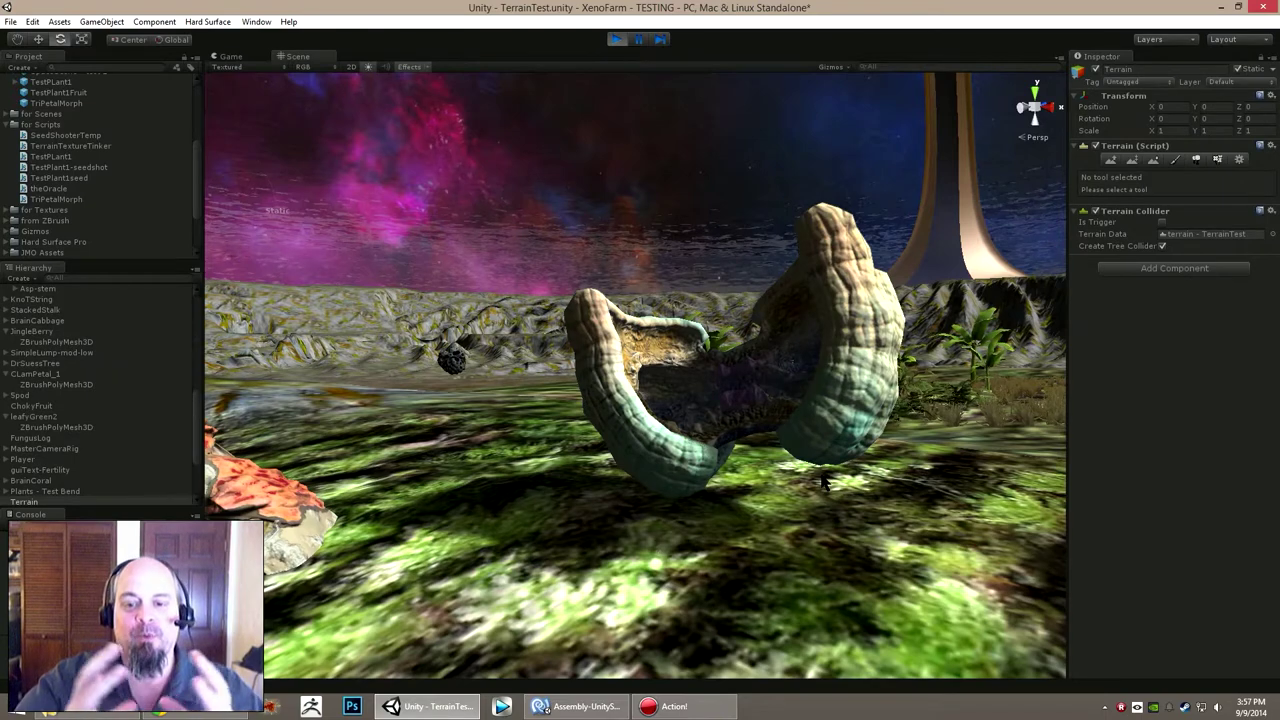
click(820, 322)
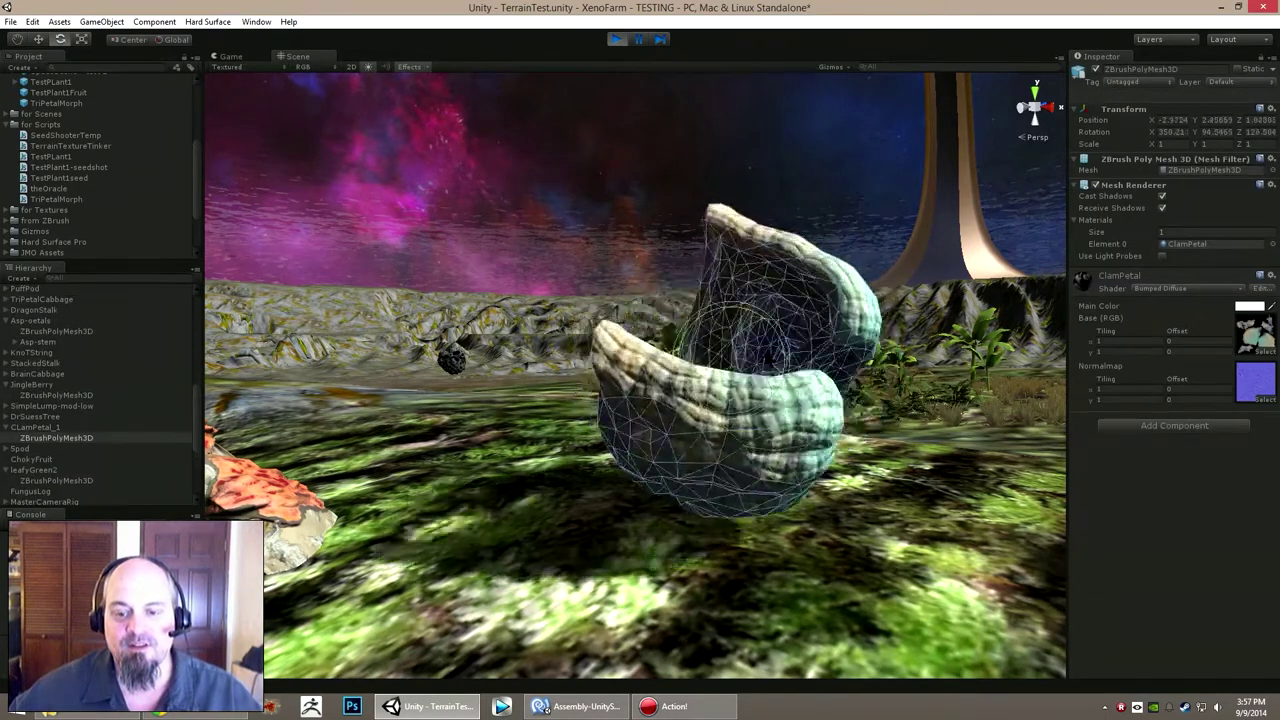
click(540, 450)
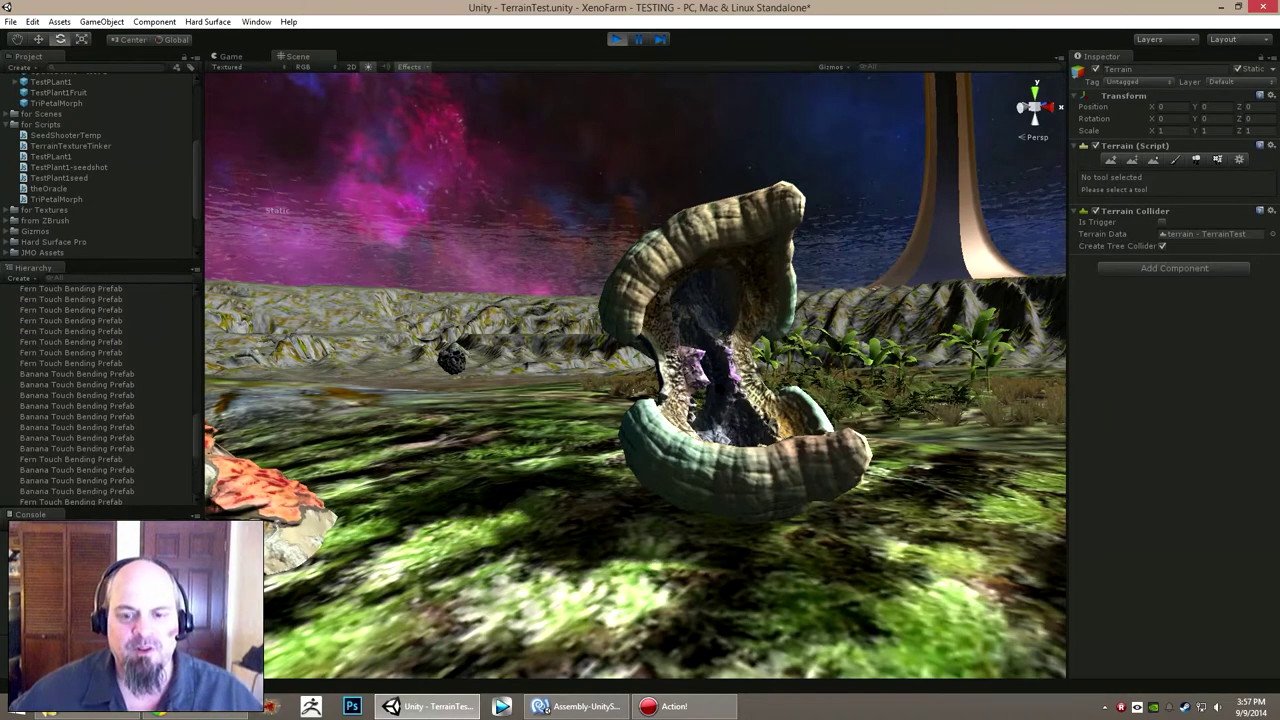
Examine the rocky log-shaped plant with orange ridges up close
right_drag(752, 389, 611, 402)
key(w)
key(a)
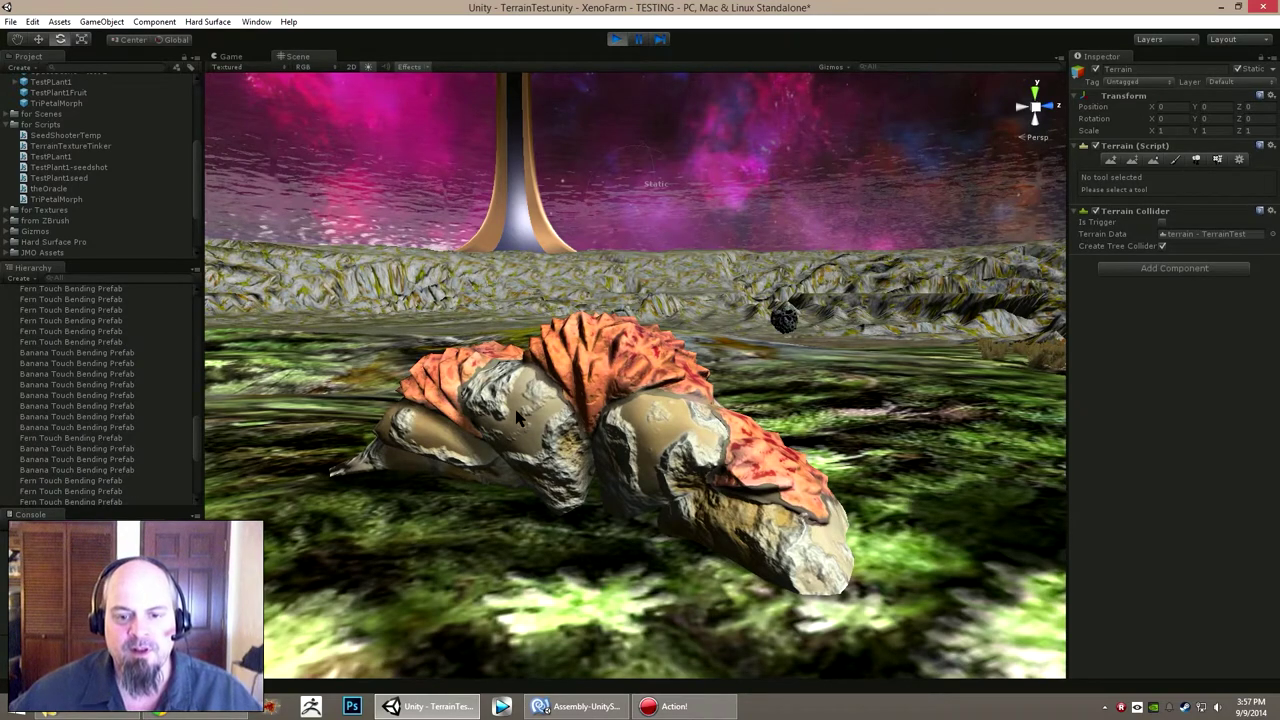
Rotate the pink ChokyFruit model freely to show its spiked opening and sides, then deselect it
right_drag(828, 463, 118, 445)
right_drag(343, 104, 843, 518)
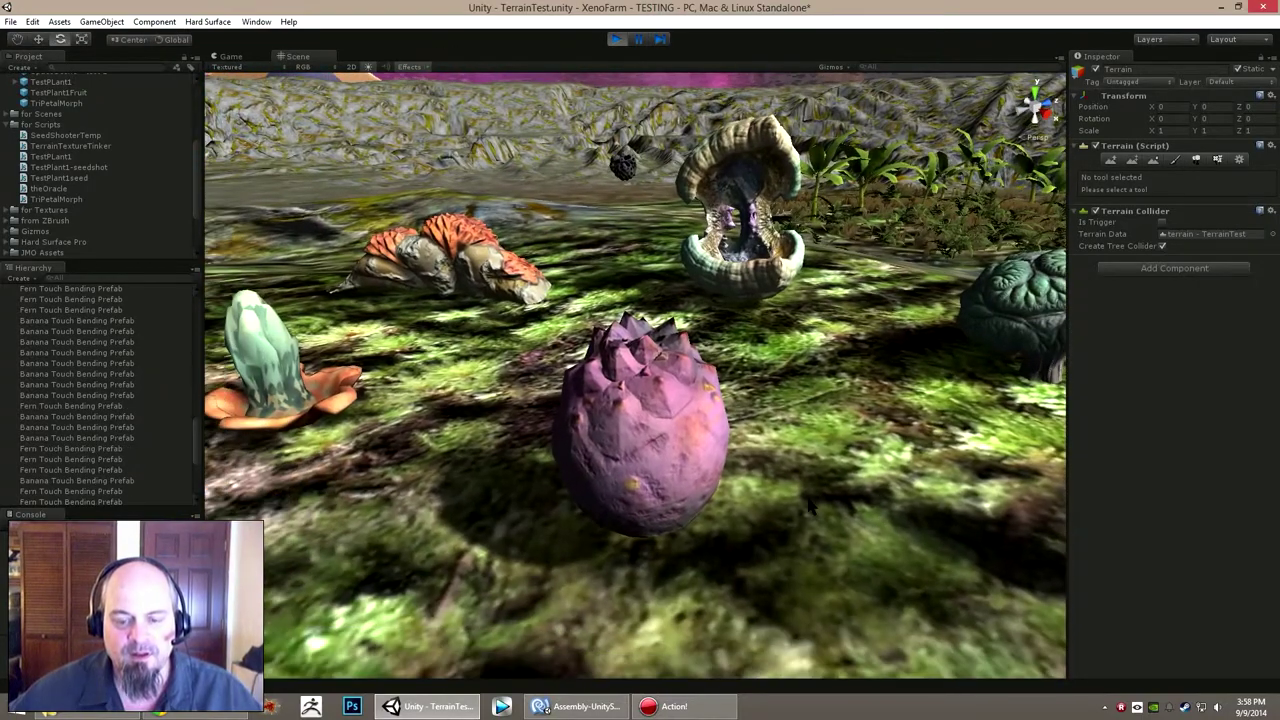
click(660, 455)
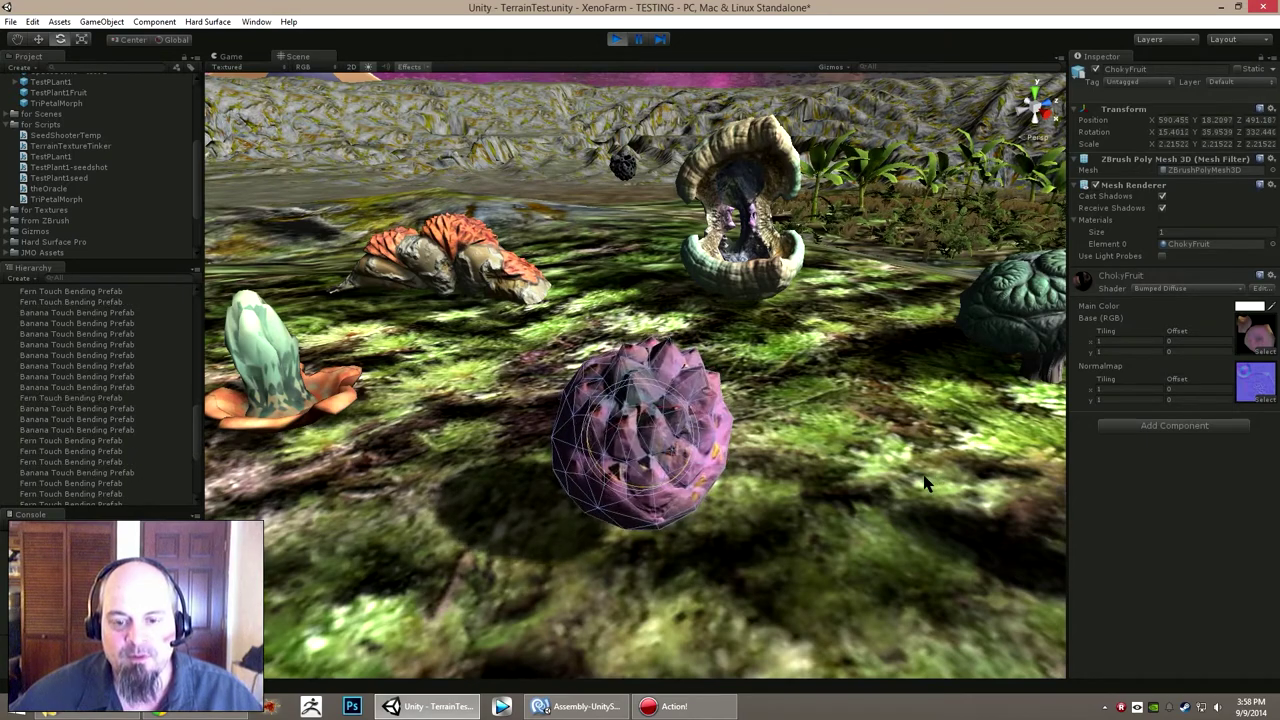
click(676, 492)
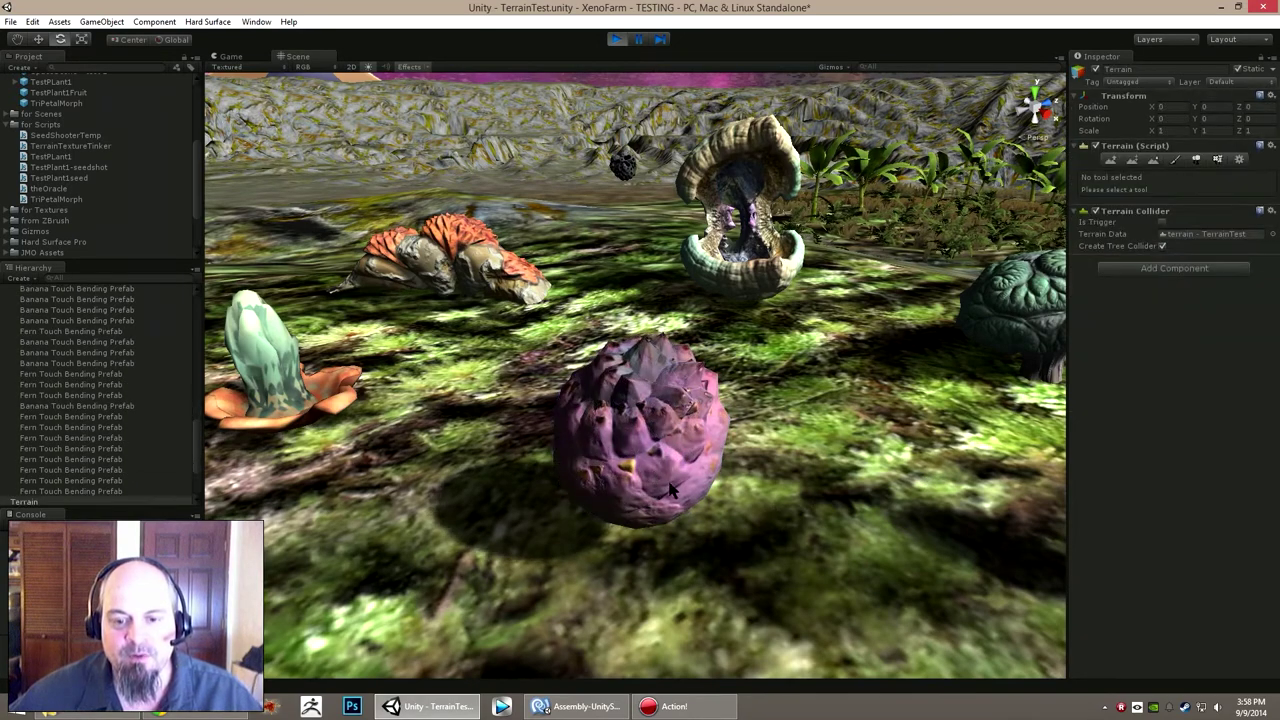
key(w)
right_drag(696, 492, 664, 470)
click(616, 449)
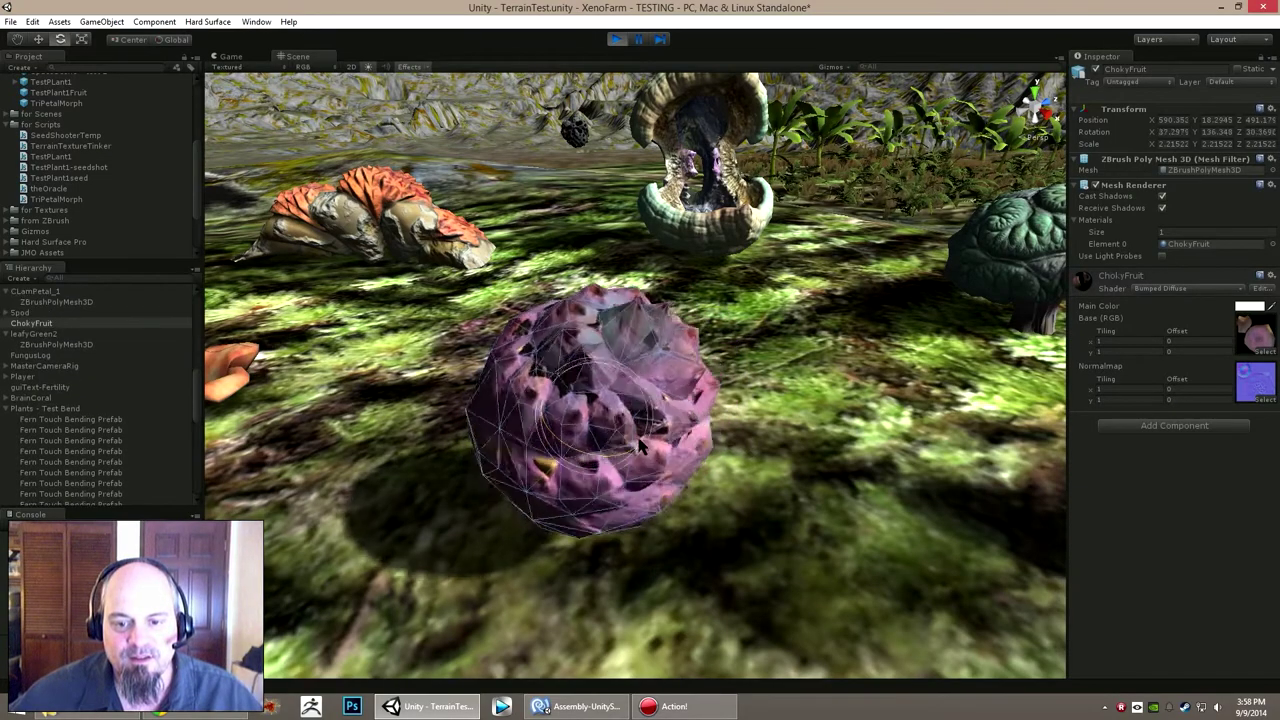
click(777, 387)
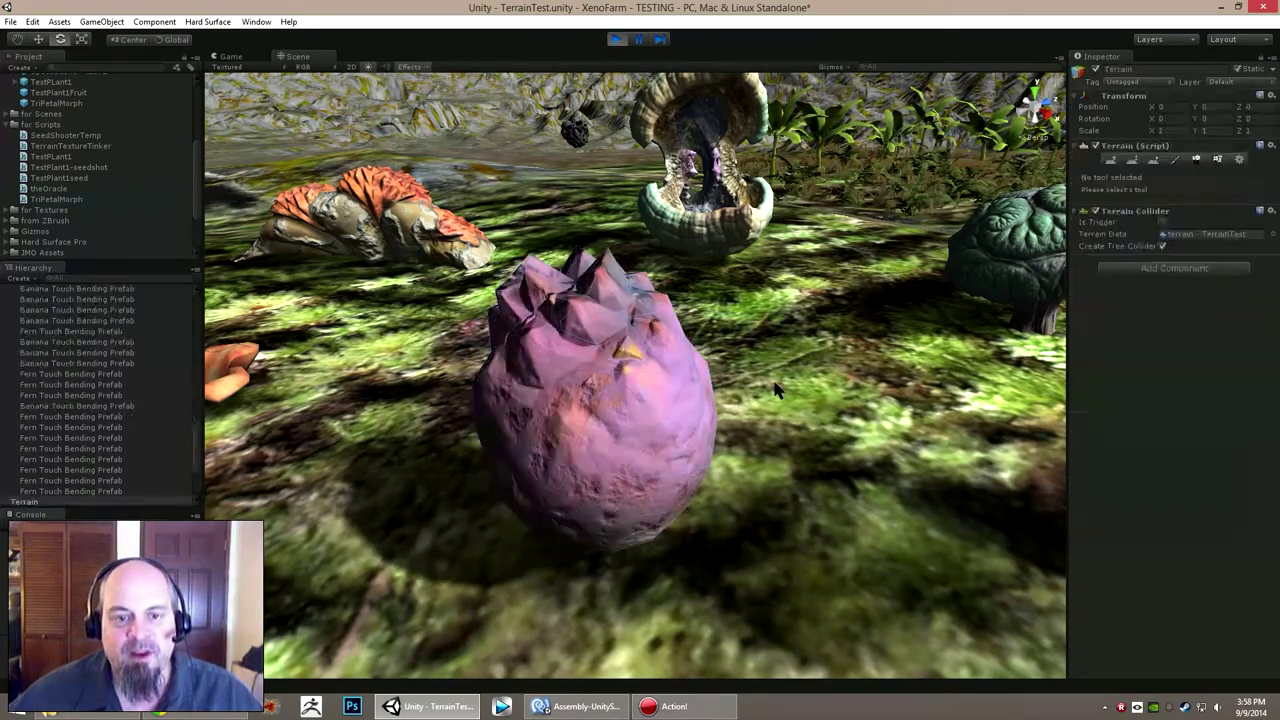
Examine the pale green bud-like plant rising from its orange petal base
right_drag(777, 387, 625, 372)
key(w)
key(d)
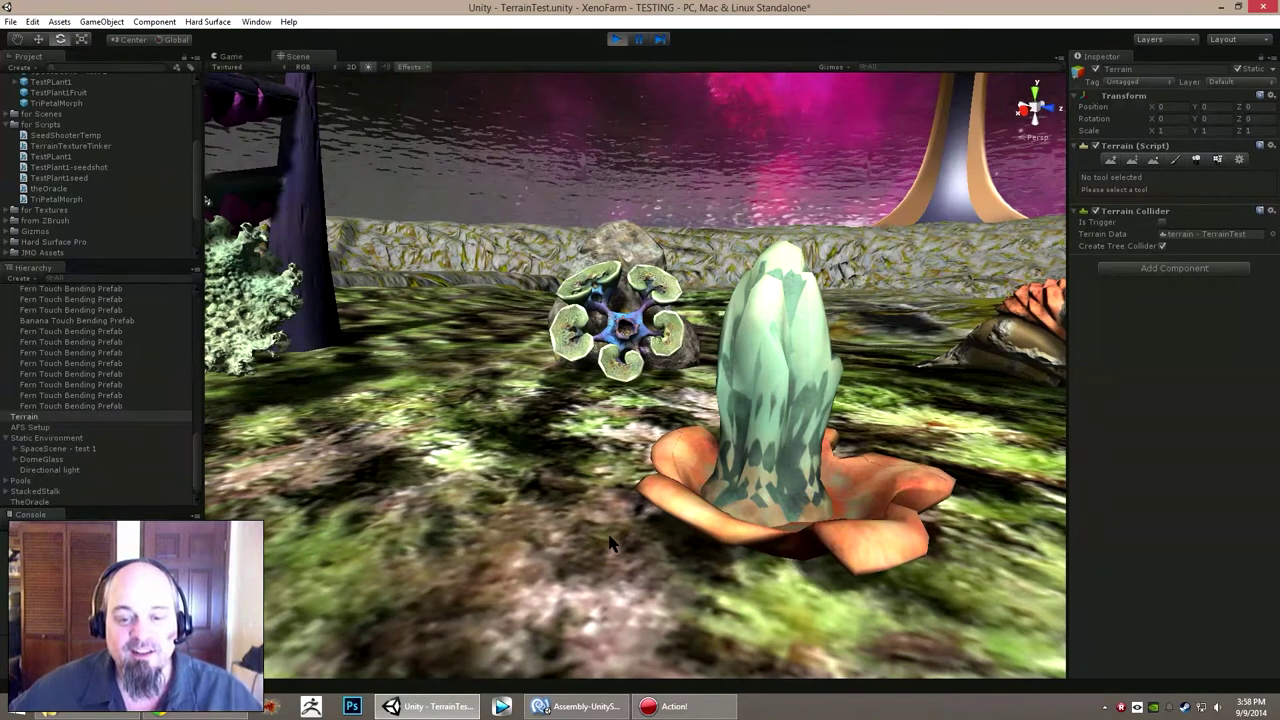
Rotate the bumpy red-orange berry mesh freely to show its hollow center, then deselect it
right_drag(609, 534, 686, 597)
click(562, 545)
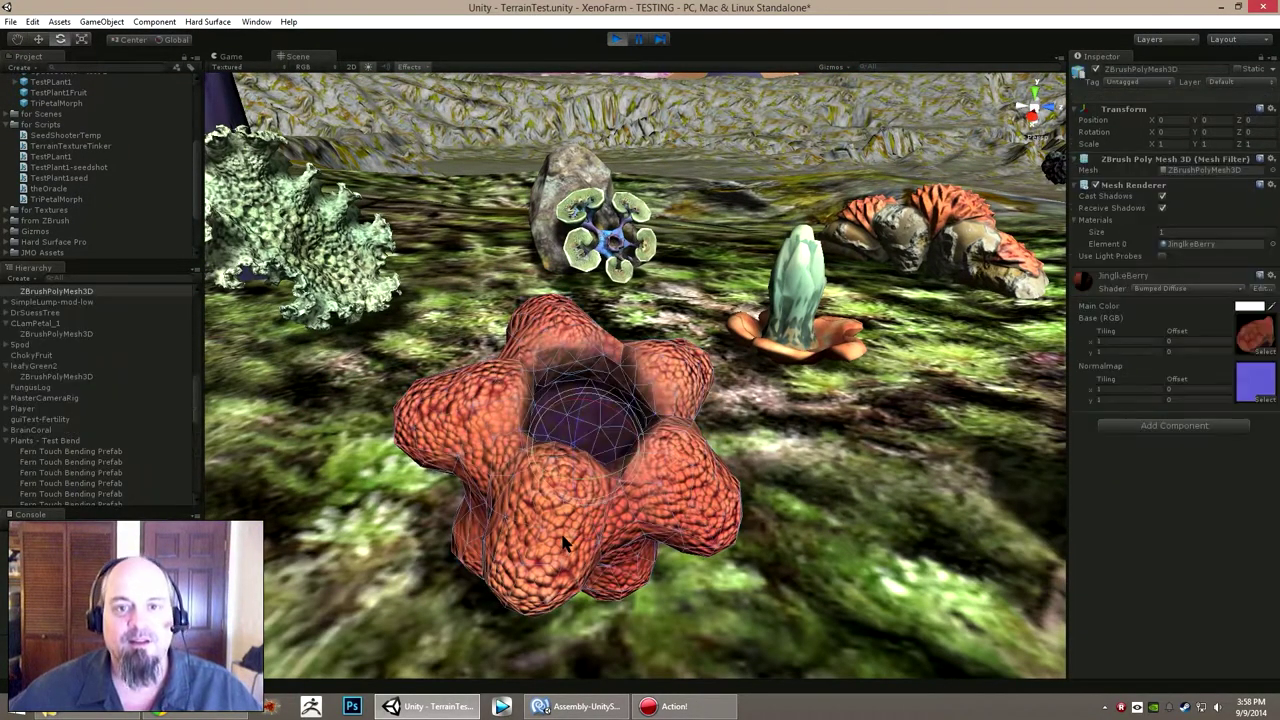
drag(580, 497, 688, 480)
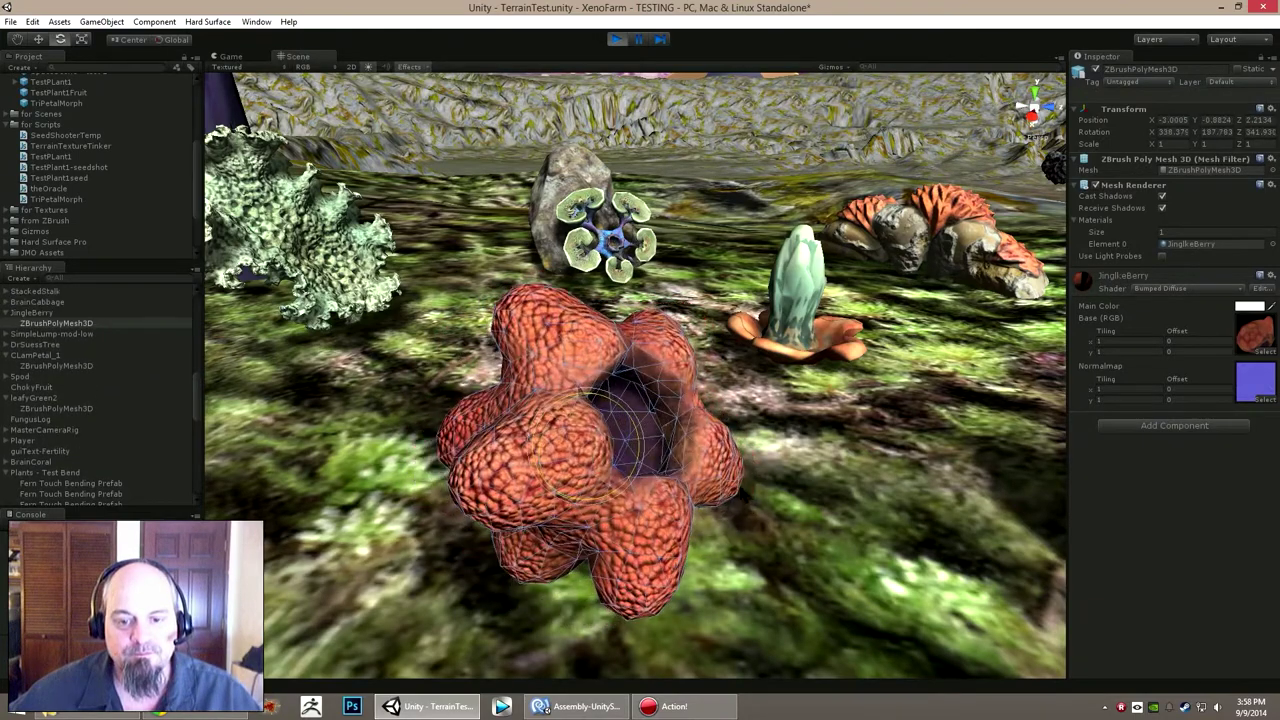
click(745, 552)
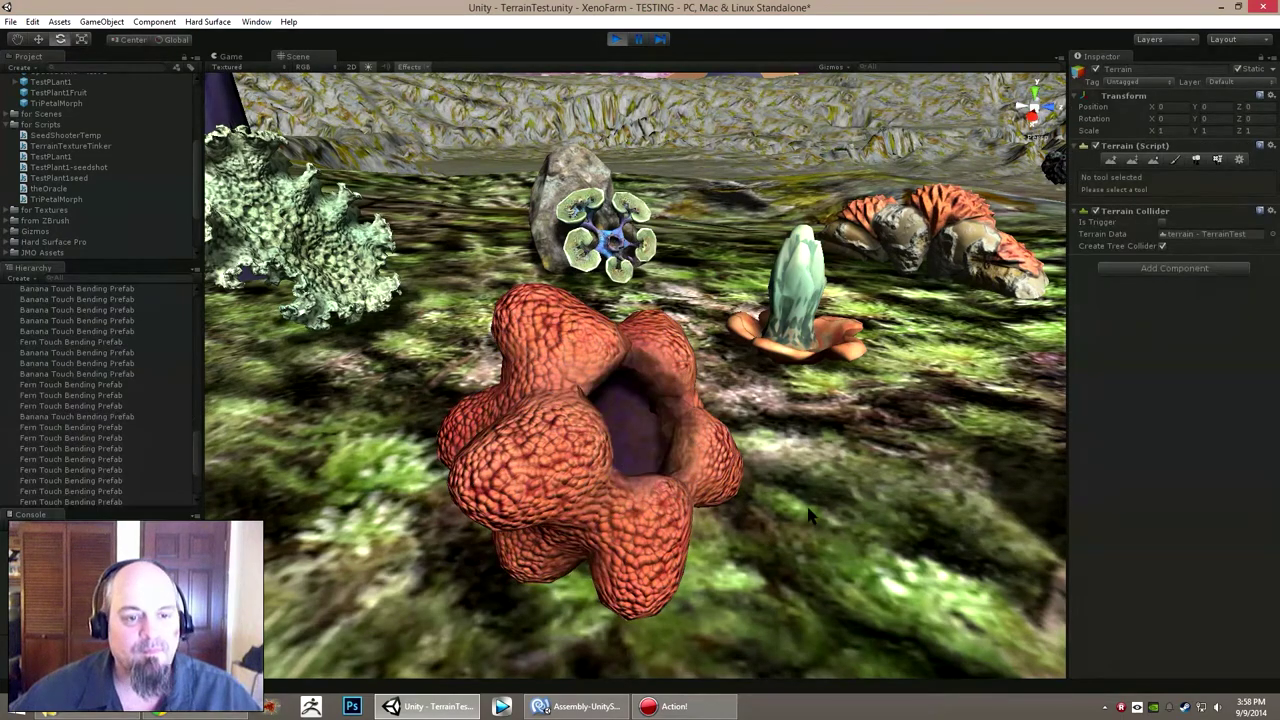
Rotate the blue-stemmed plant with green lobed discs in front of the grey rock, then deselect it
right_drag(810, 513, 765, 460)
key(w)
key(d)
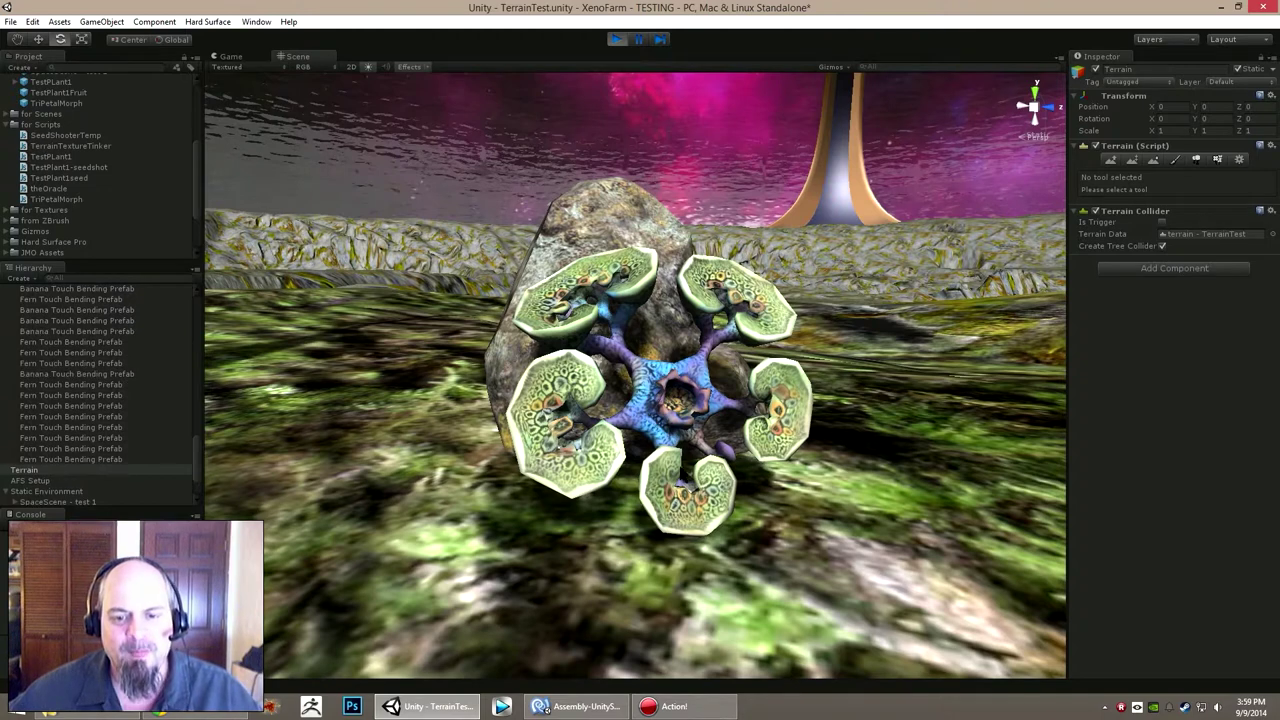
click(648, 426)
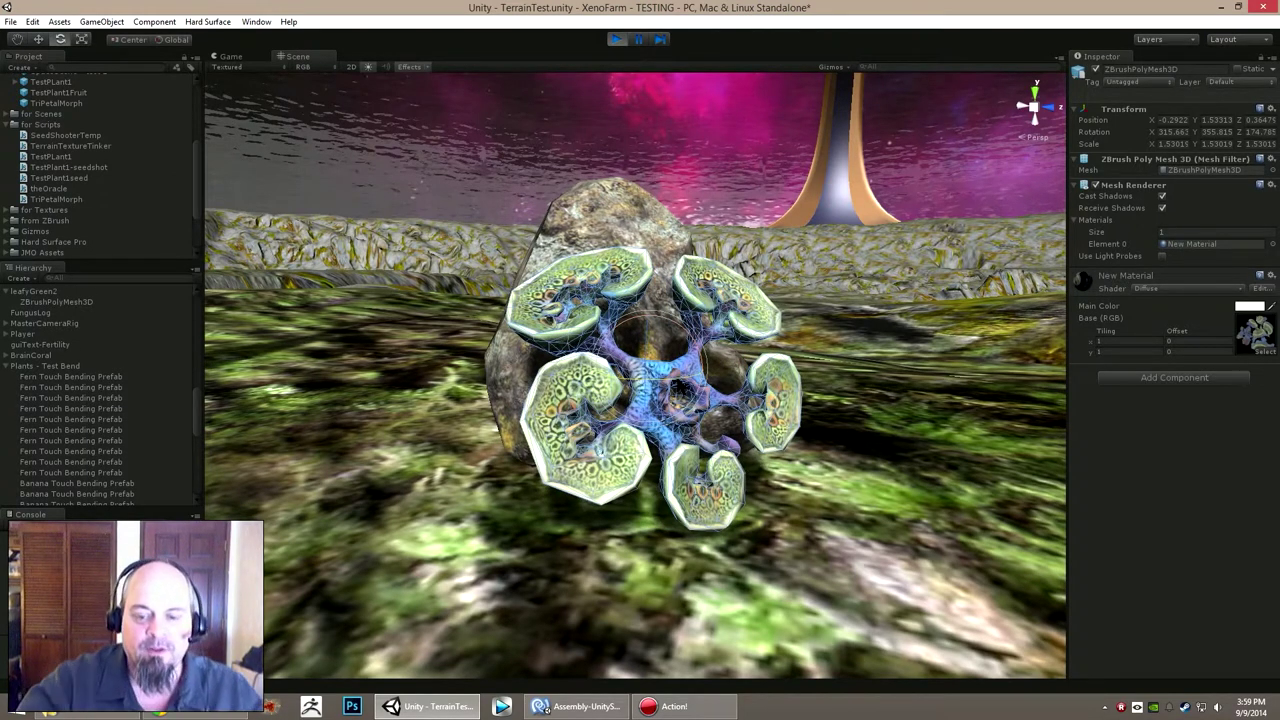
click(800, 541)
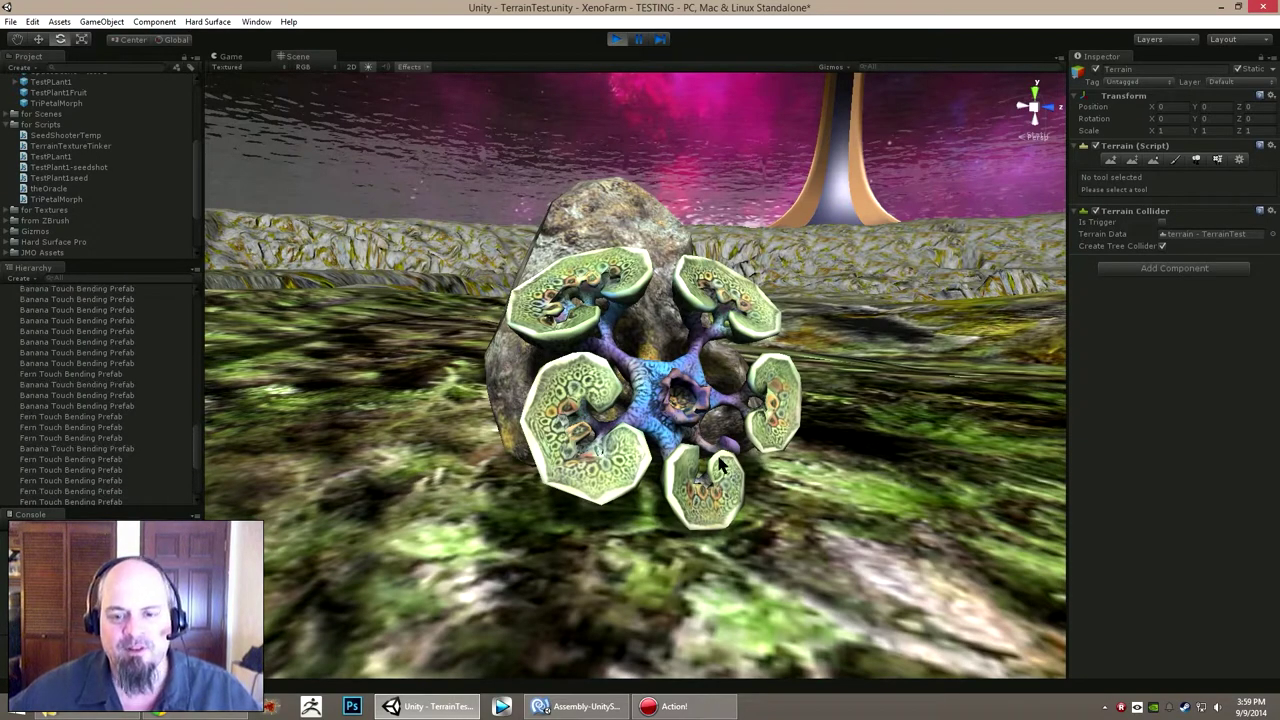
Rotate the pale green, frilly LeafyGreen mesh freely to show its curled shape, then deselect it
mouse_move(731, 460)
alt+mouse_down()
mouse_move(1043, 428)
mouse_move(560, 424)
mouse_move(745, 418)
mouse_move(710, 449)
alt+mouse_up()
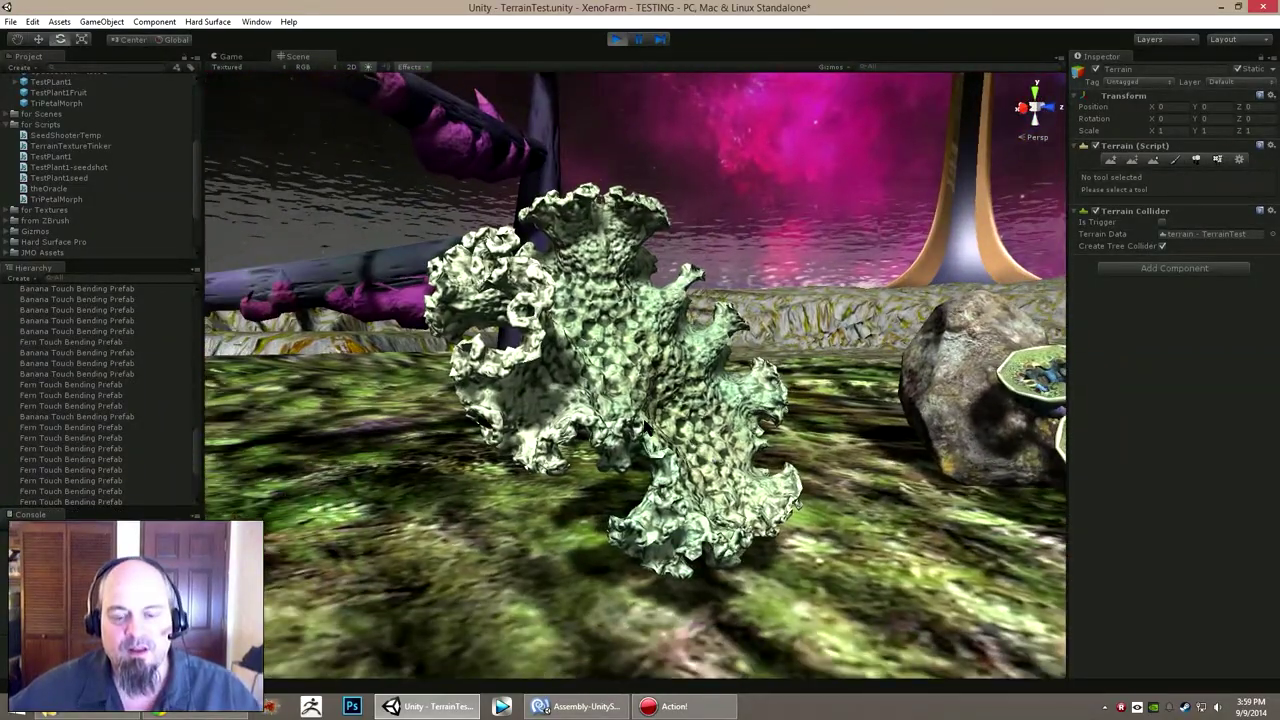
click(727, 392)
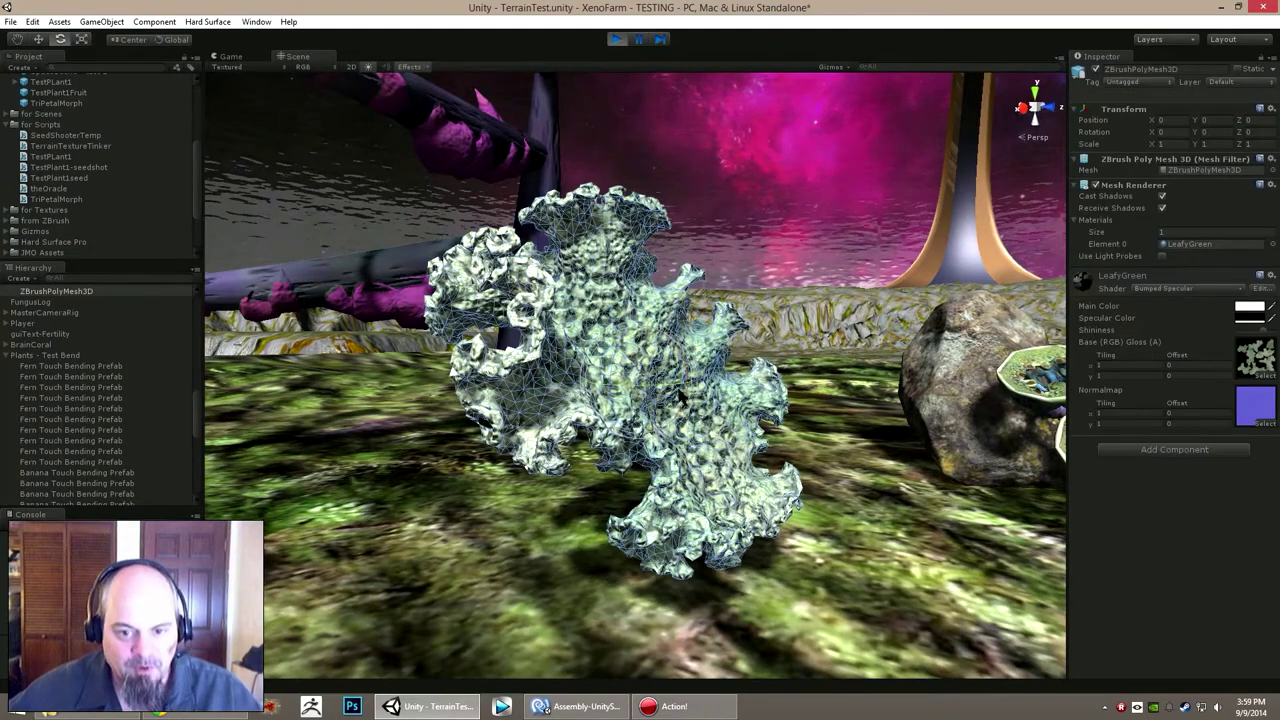
drag(652, 388, 681, 456)
click(598, 487)
click(654, 424)
click(775, 562)
click(660, 447)
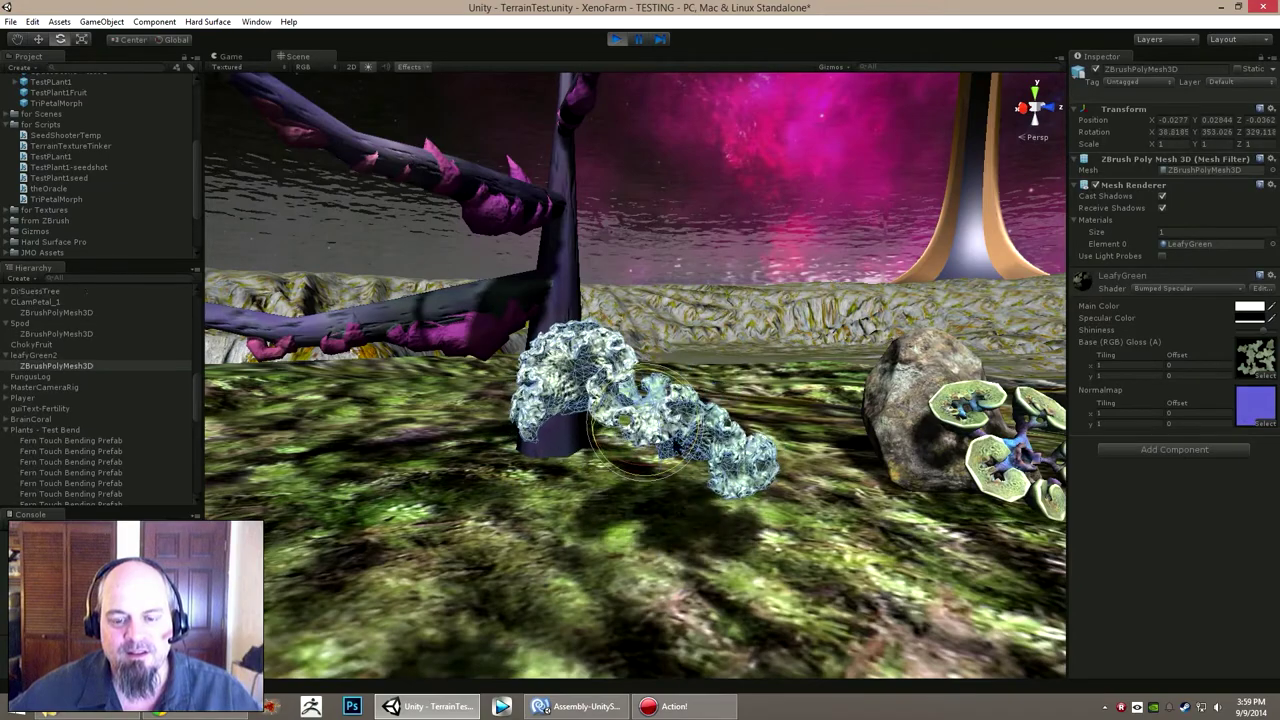
click(703, 515)
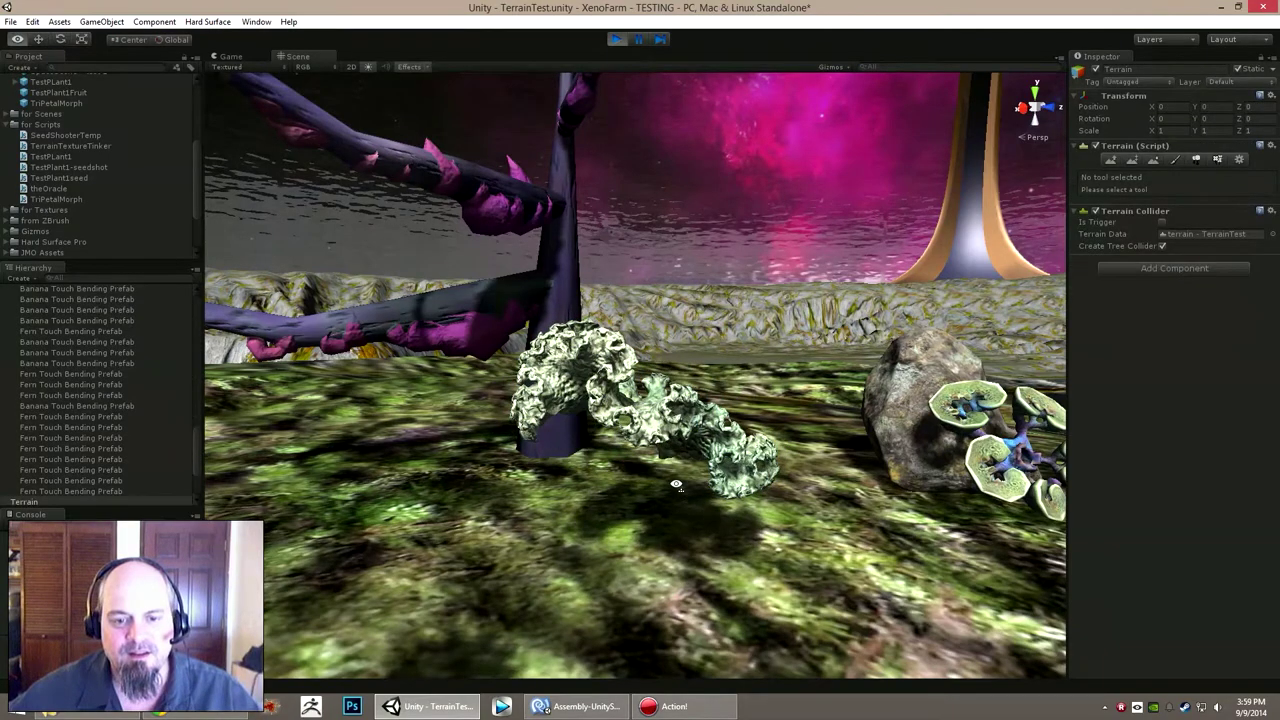
Turn the dark purple tree with tan spiral branch tips slightly, then deselect it
key(s)
right_drag(676, 484, 676, 447)
key(w)
right_drag(661, 382, 670, 364)
key(s)
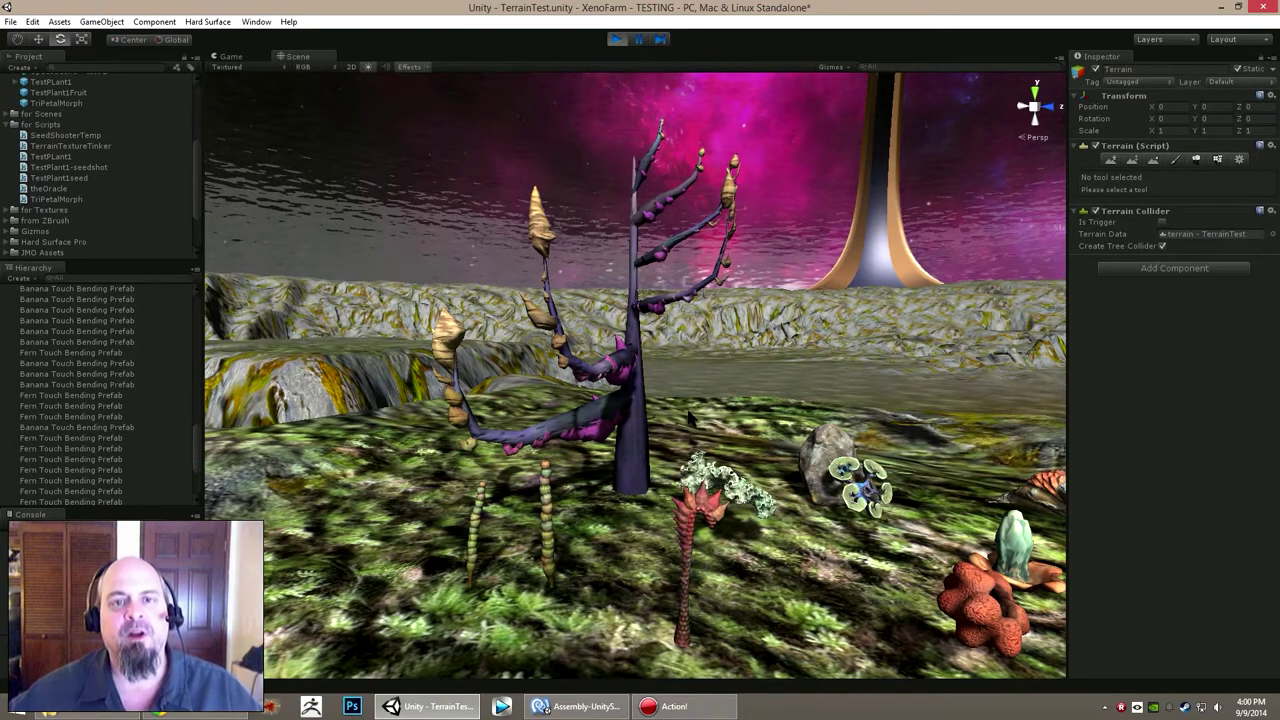
mouse_move(659, 412)
right_down()
mouse_move(647, 417)
mouse_move(647, 404)
right_up()
alt+drag(647, 404, 641, 392)
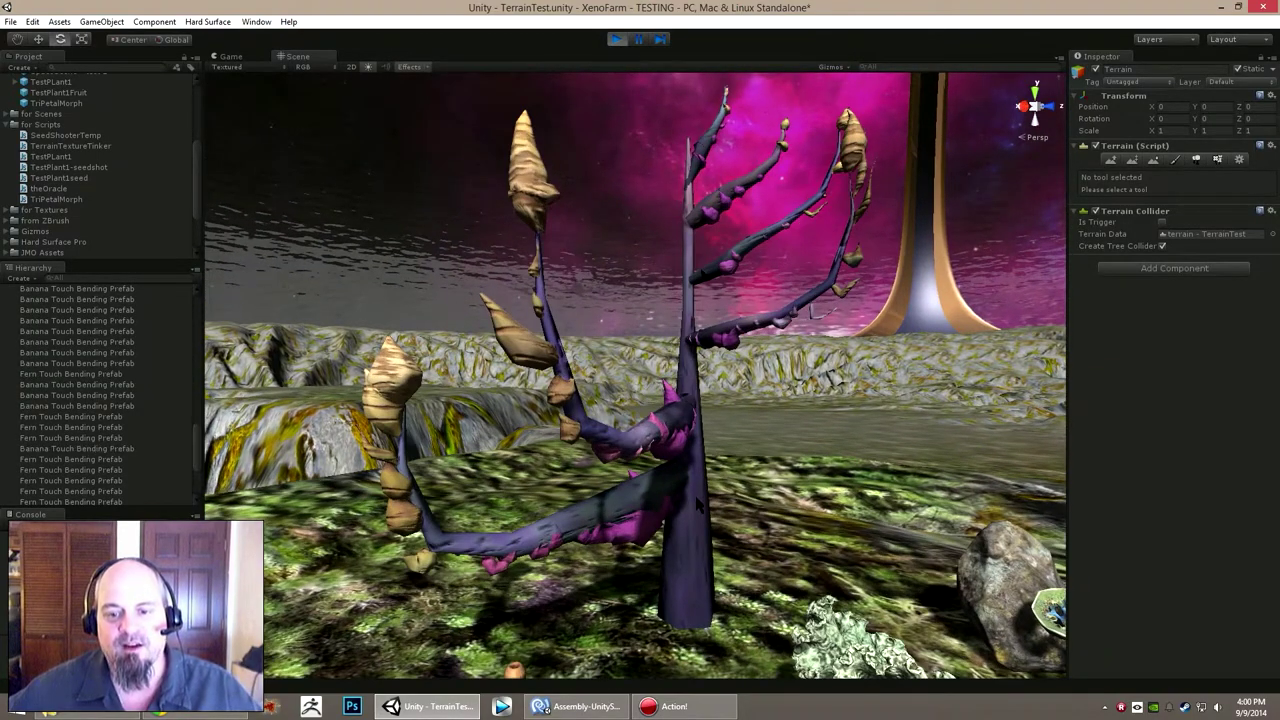
click(695, 496)
mouse_move(670, 297)
mouse_down()
mouse_move(685, 288)
mouse_move(546, 278)
mouse_move(669, 306)
mouse_up()
click(796, 405)
Examine the red spiked stalk and the segmented green stalks up close, ending on the whole plant group around the purple tree
key(s)
mouse_move(796, 405)
right_down()
mouse_move(777, 445)
mouse_move(783, 483)
mouse_move(819, 430)
mouse_move(815, 397)
right_up()
key(q)
key(w)
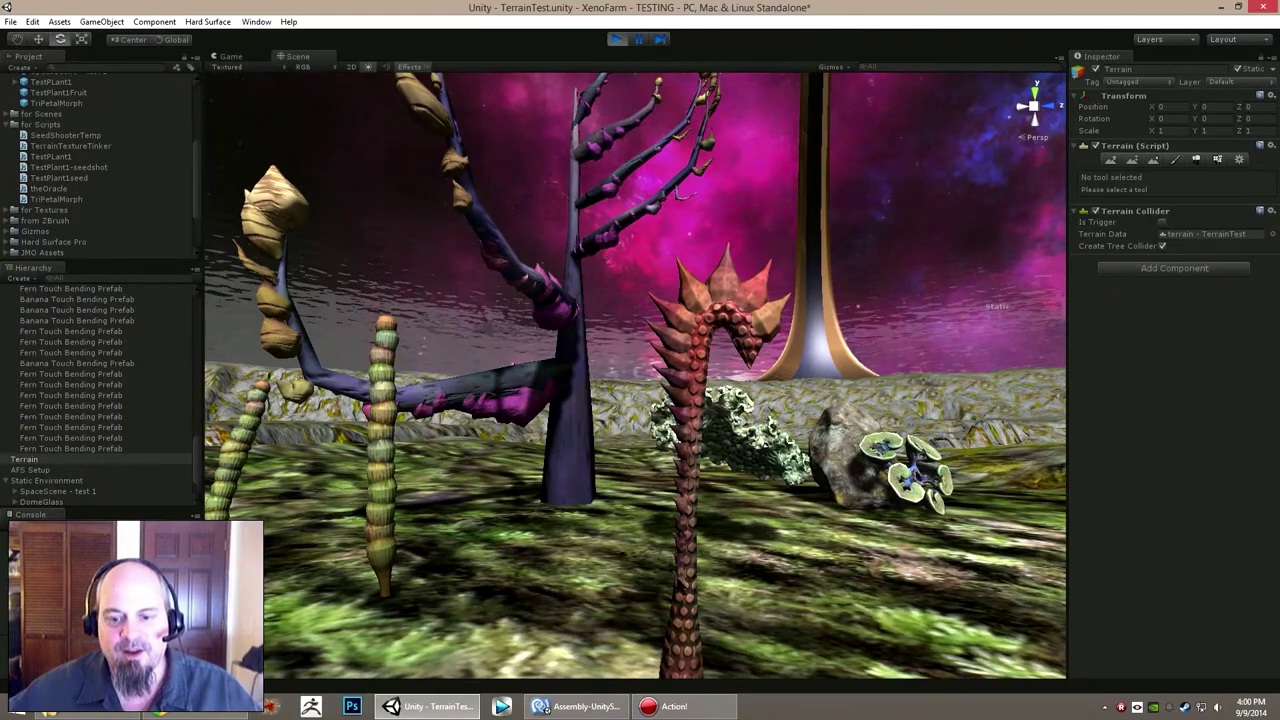
key(a)
right_drag(588, 513, 713, 528)
alt+drag(713, 528, 710, 544)
right_drag(750, 495, 568, 512)
key(s)
mouse_move(568, 512)
alt+mouse_down()
mouse_move(612, 404)
mouse_move(596, 400)
alt+mouse_up()
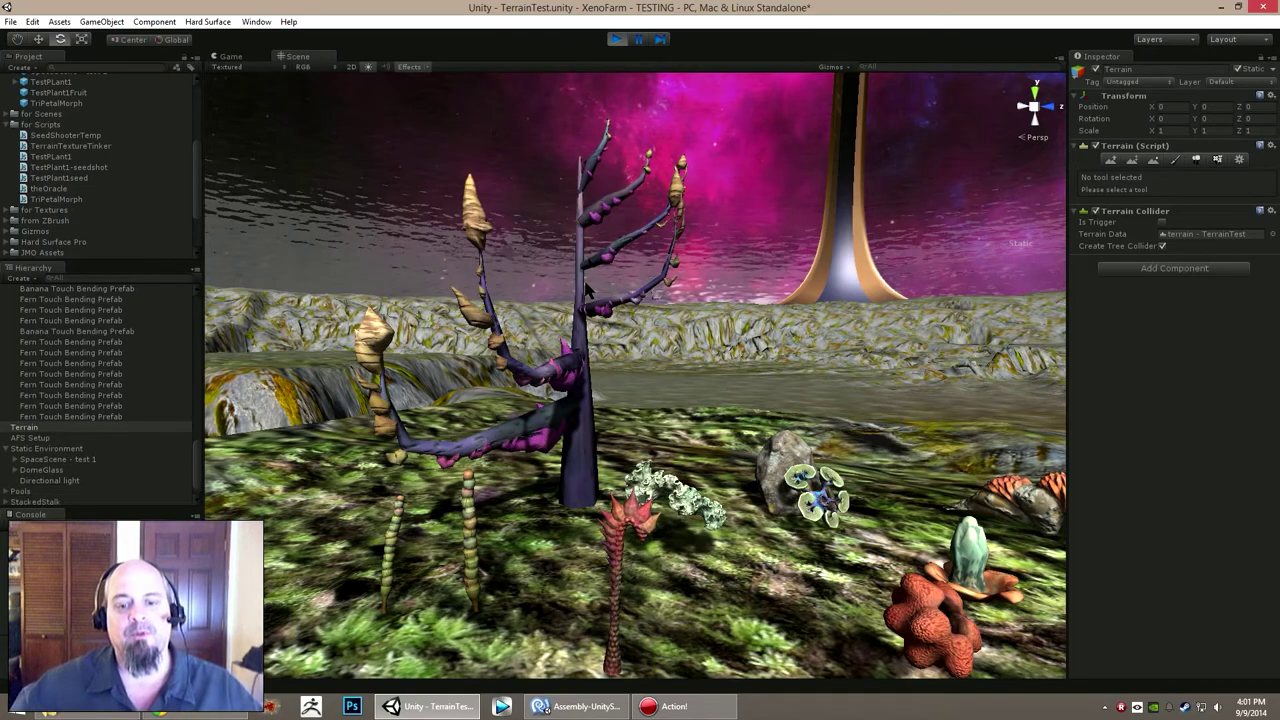
Examine the seed-grown green plants and red fruits across the terrain, then look back toward the player character
alt+drag(588, 290, 1003, 329)
key(d)
key(w)
right_drag(1003, 329, 993, 329)
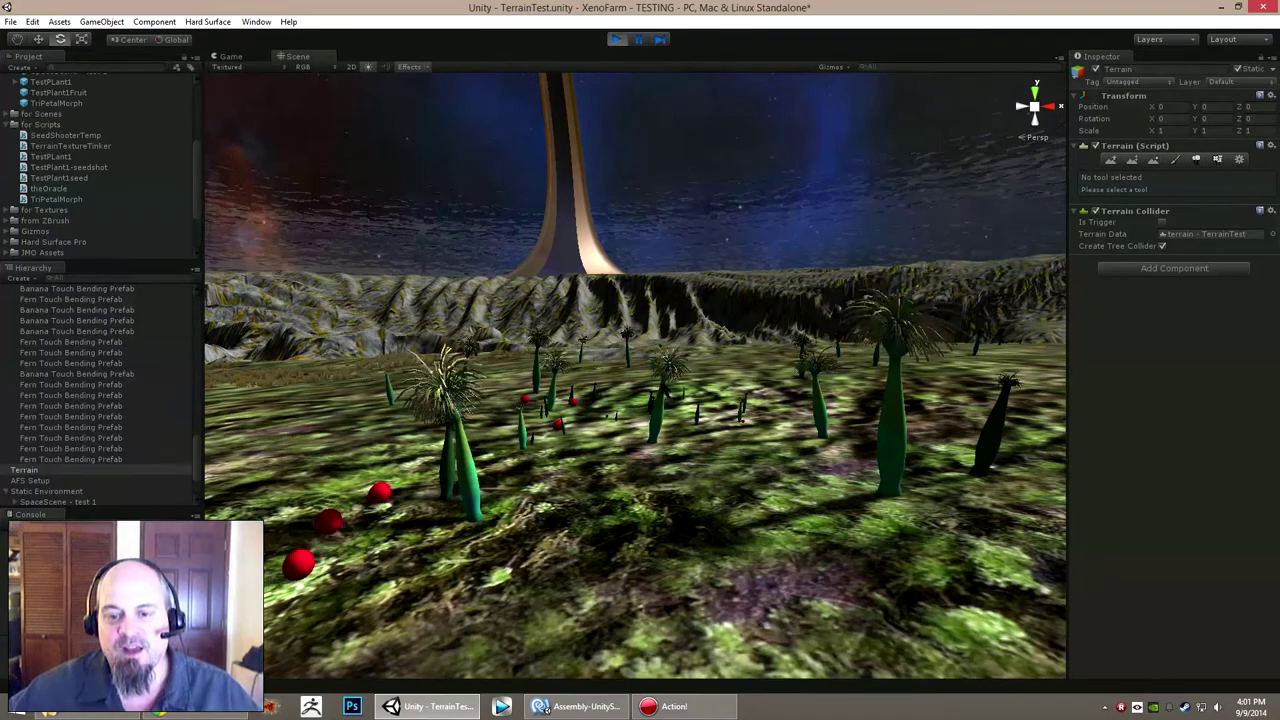
right_drag(755, 425, 401, 442)
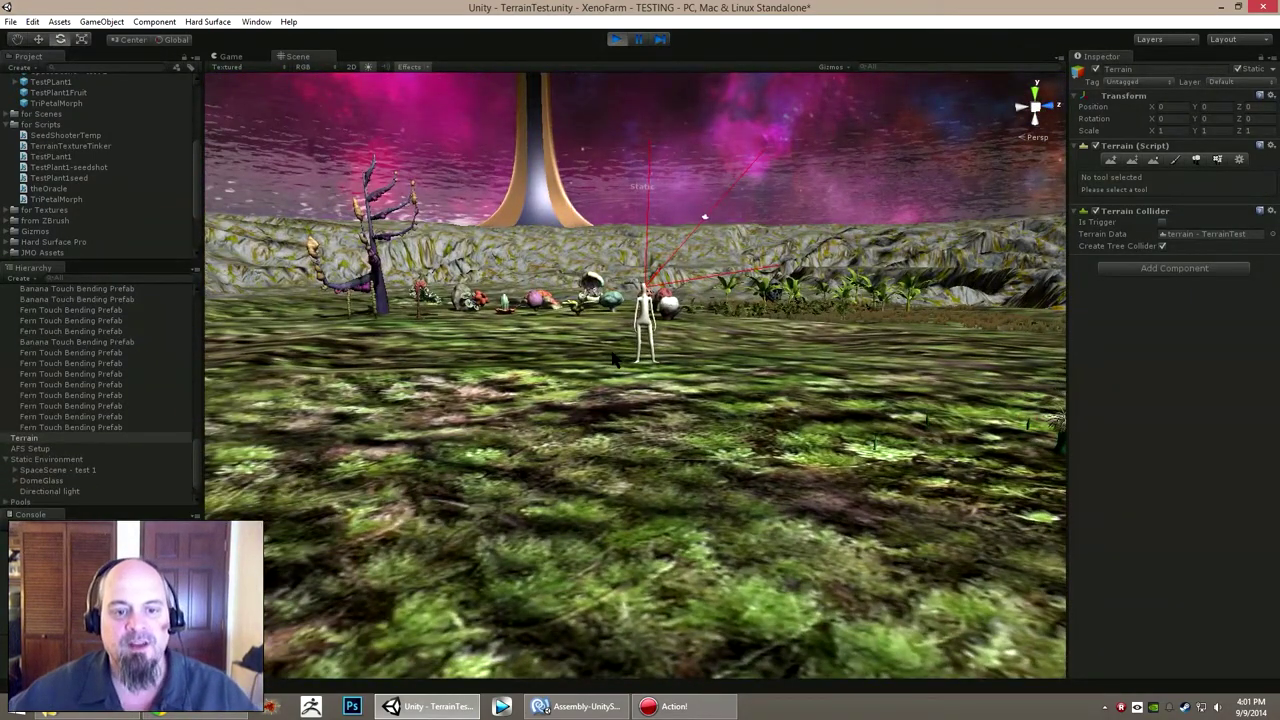
Survey the alien plant collection from the purple tree across to the teal, red and white bulbous plants
alt+drag(403, 449, 561, 293)
key(w)
right_drag(561, 293, 560, 313)
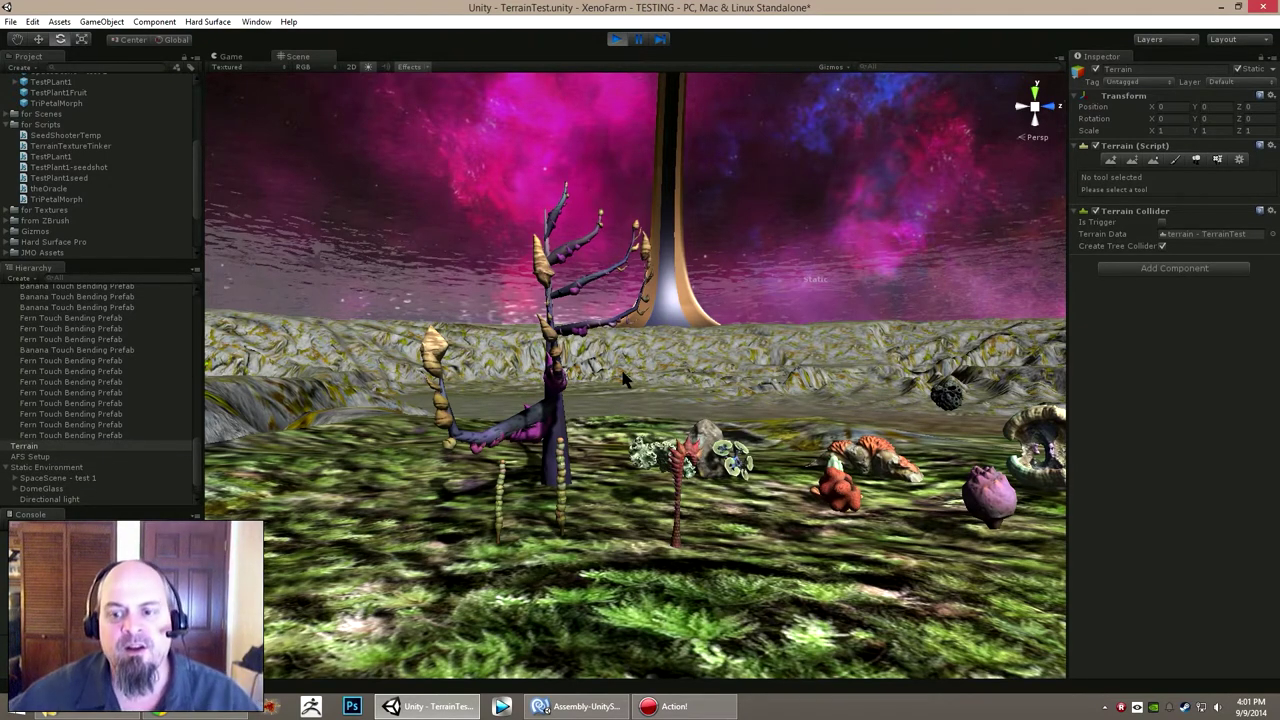
alt+drag(632, 410, 622, 422)
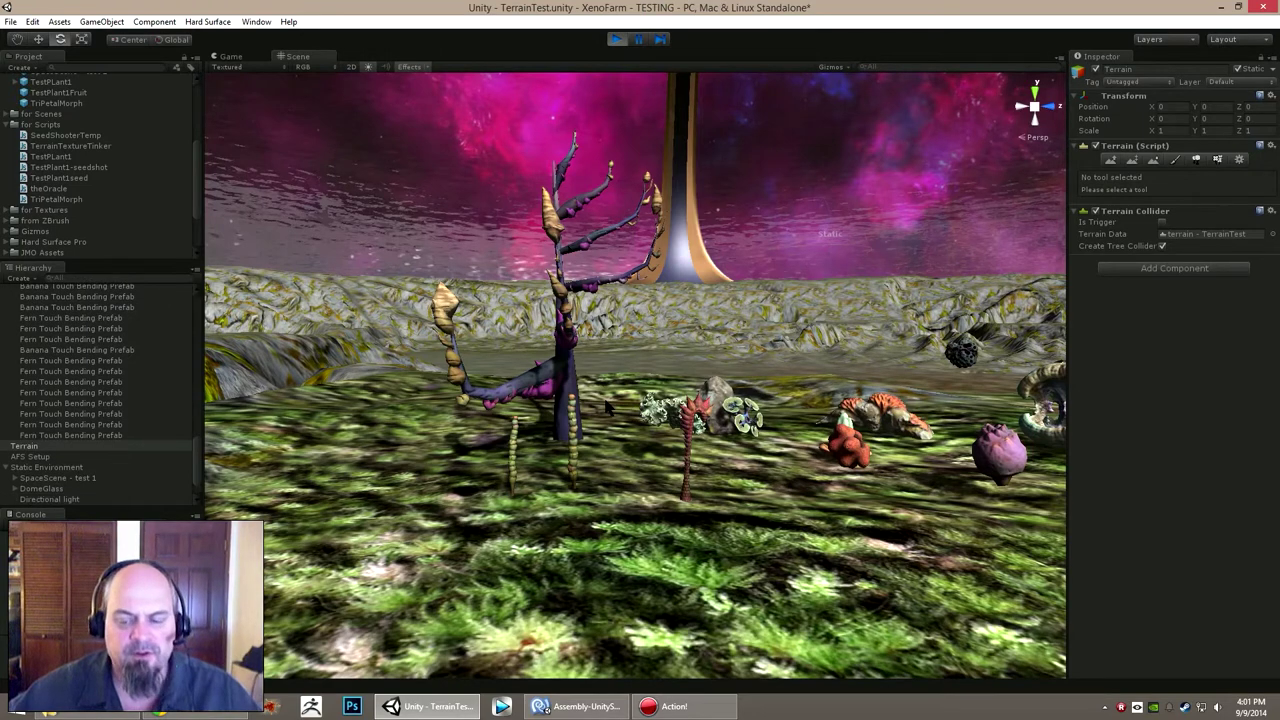
alt+drag(607, 405, 637, 413)
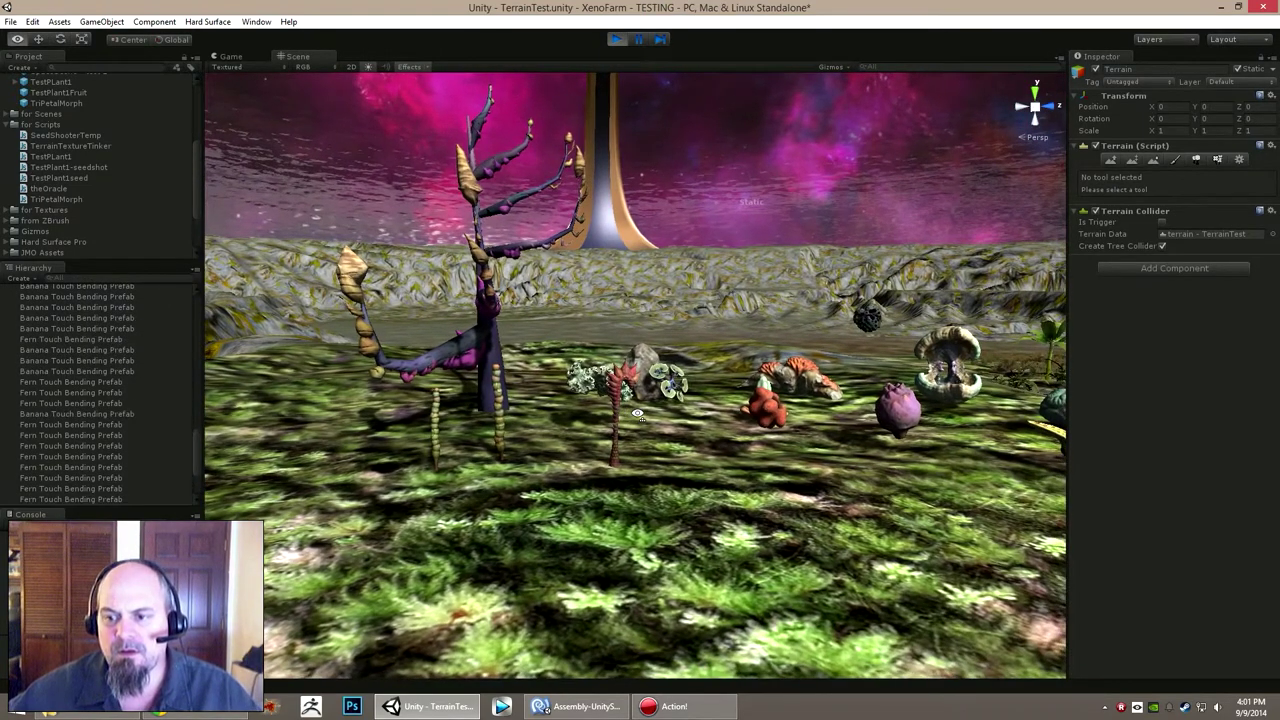
right_drag(637, 413, 625, 402)
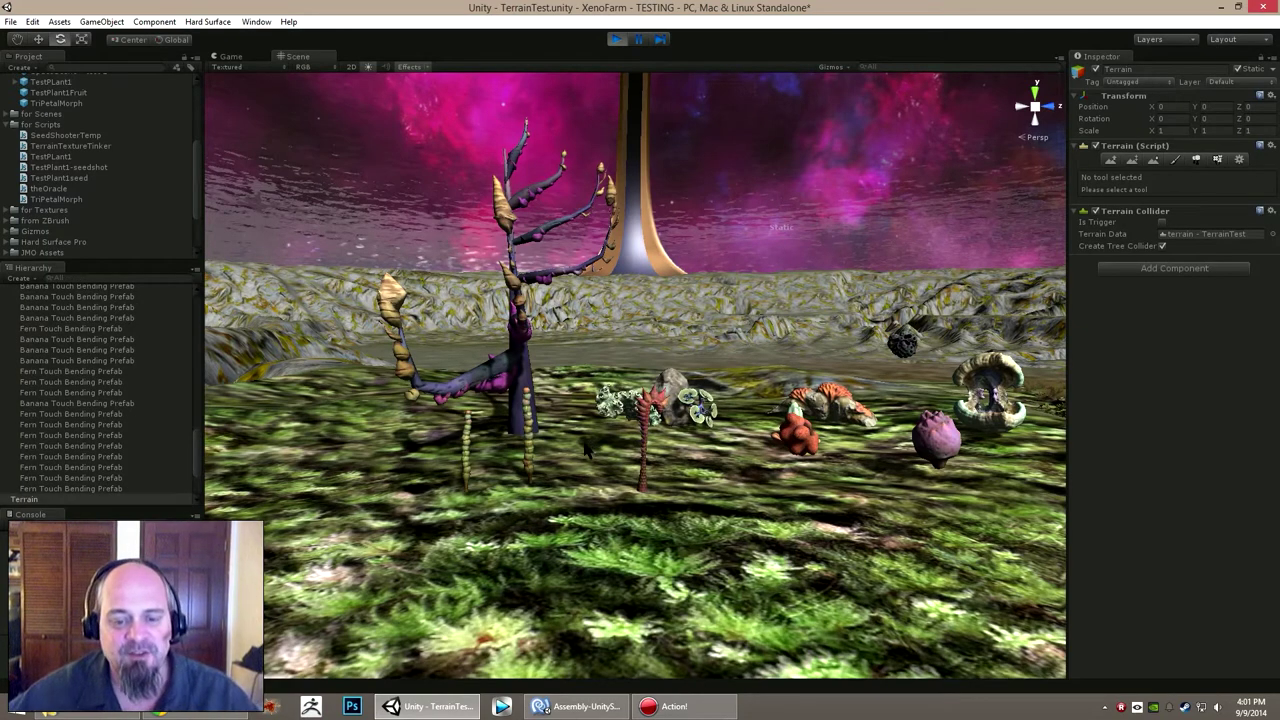
right_drag(585, 450, 455, 446)
right_drag(620, 487, 597, 487)
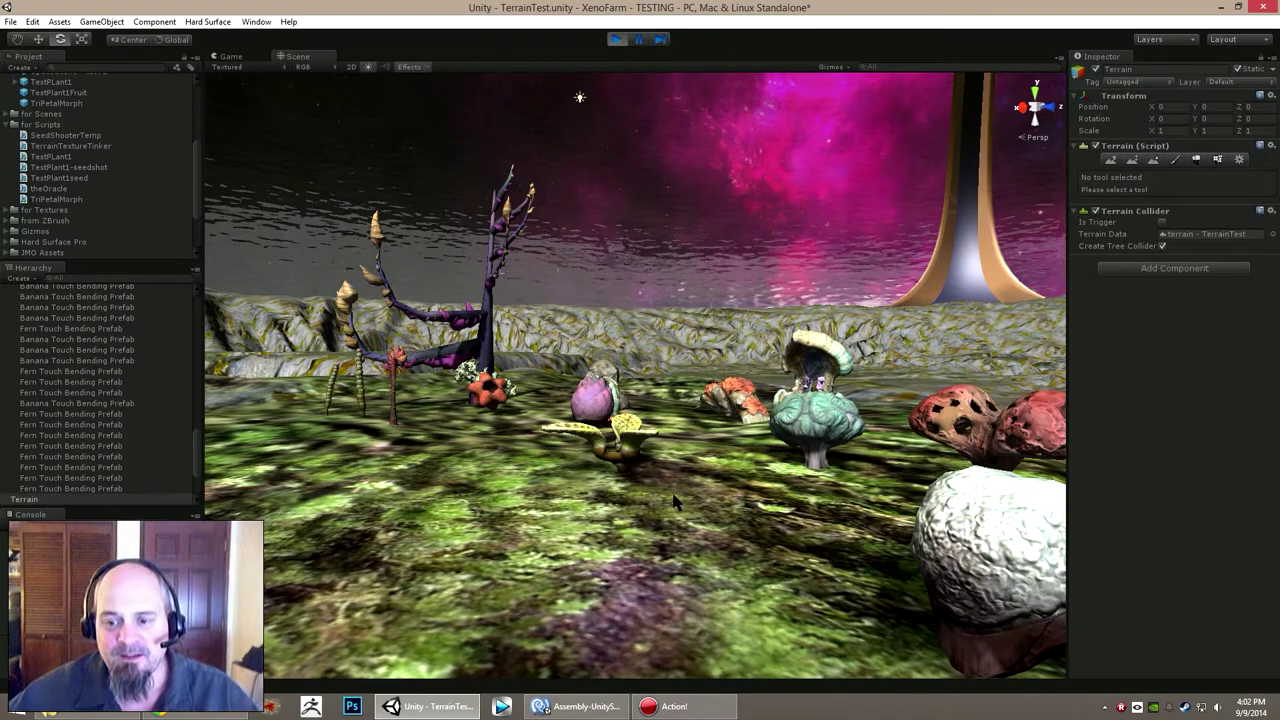
right_drag(714, 500, 843, 493)
right_drag(714, 458, 270, 218)
Return to the running game and walk the character among the seed-grown plants, turning the camera toward the alien plant collection
click(245, 57)
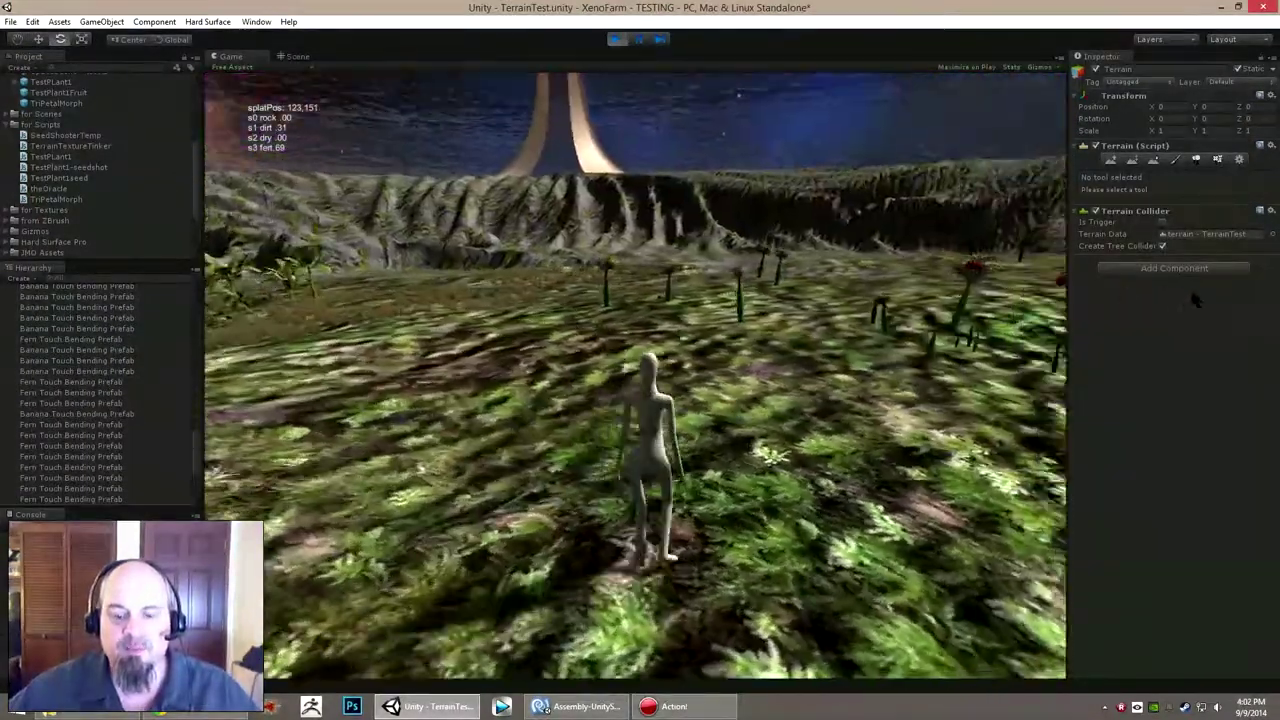
key(w)
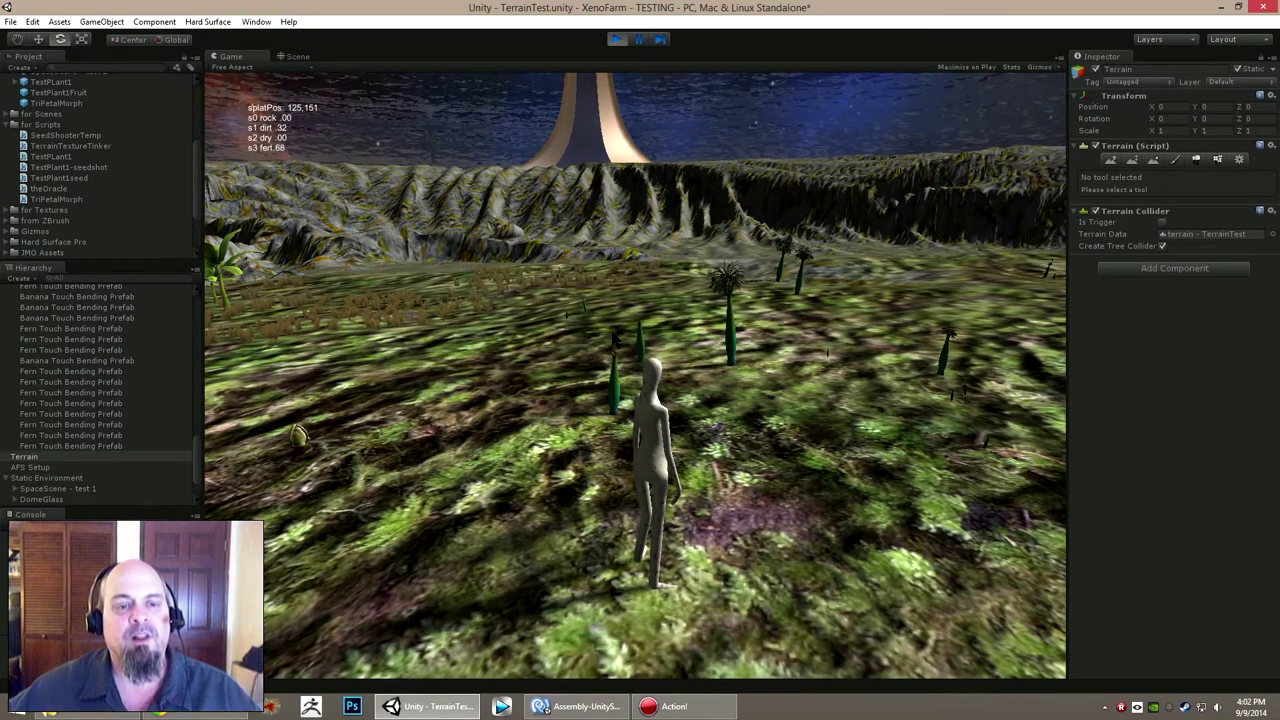
right_drag(616, 341, 132, 323)
key(w)
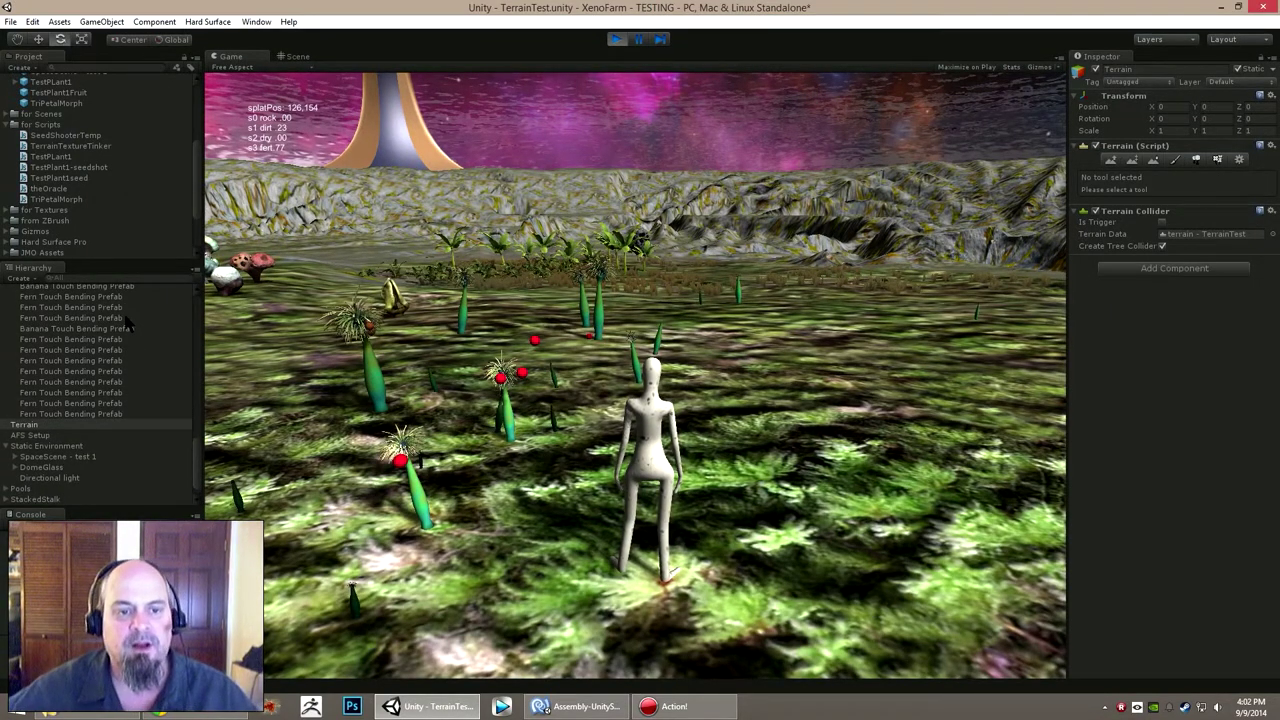
right_drag(312, 268, 450, 291)
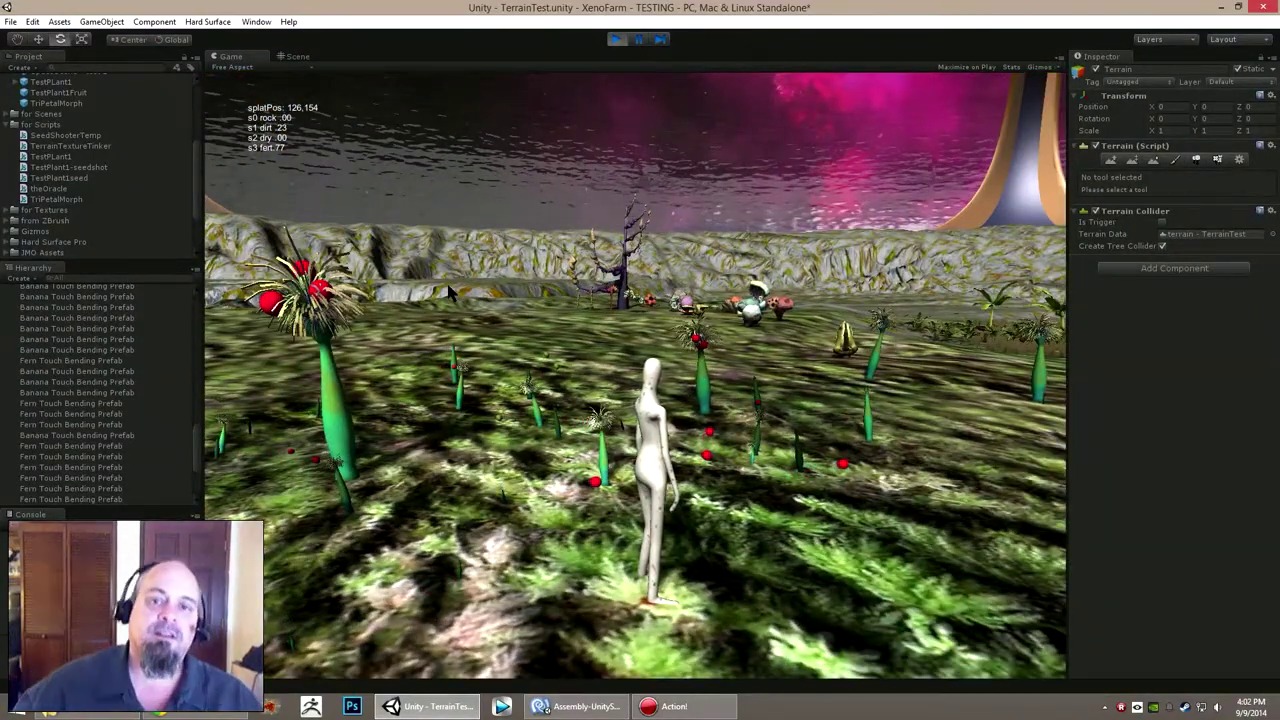